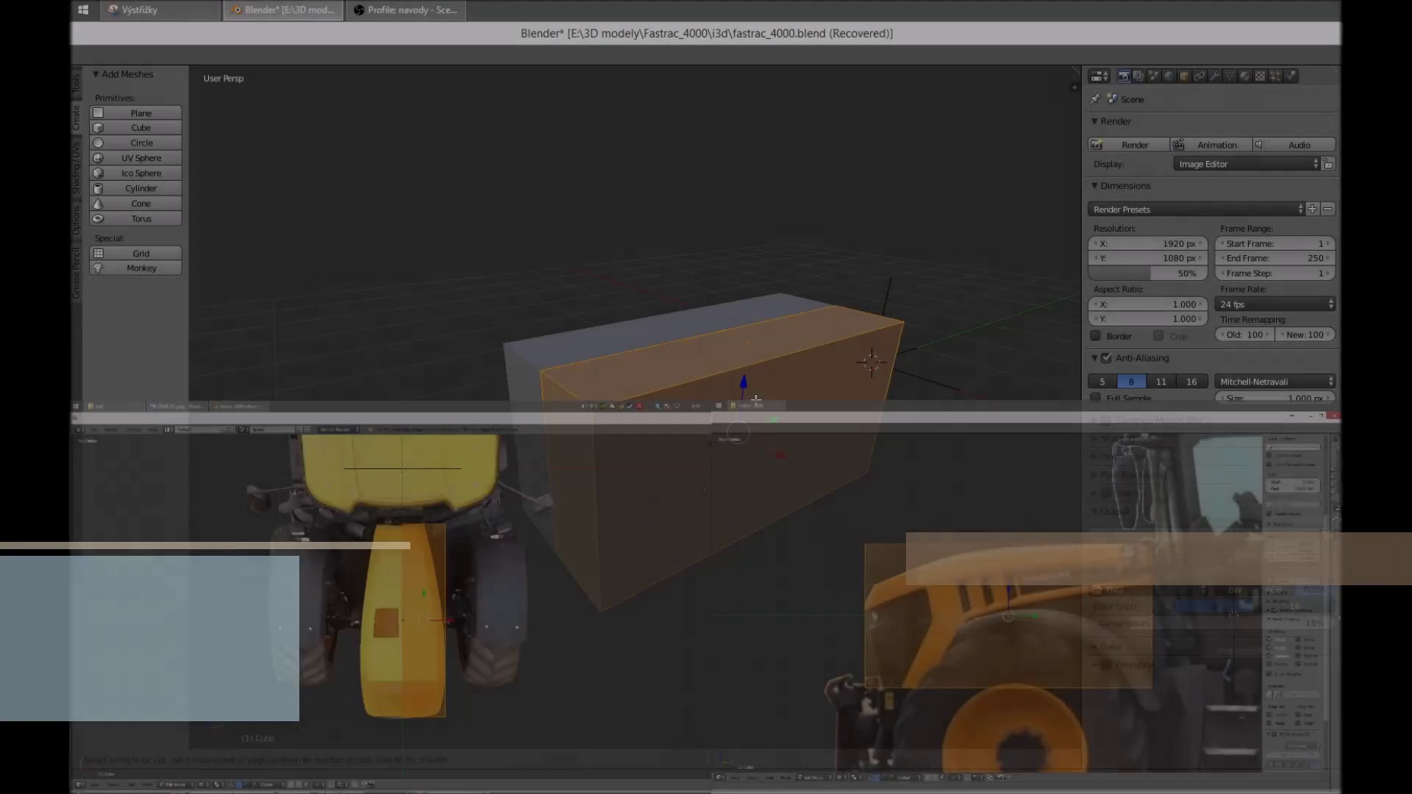
# Lower the hood's top chamfer loop along Z and delete the unneeded faces
pyautogui.press('a')
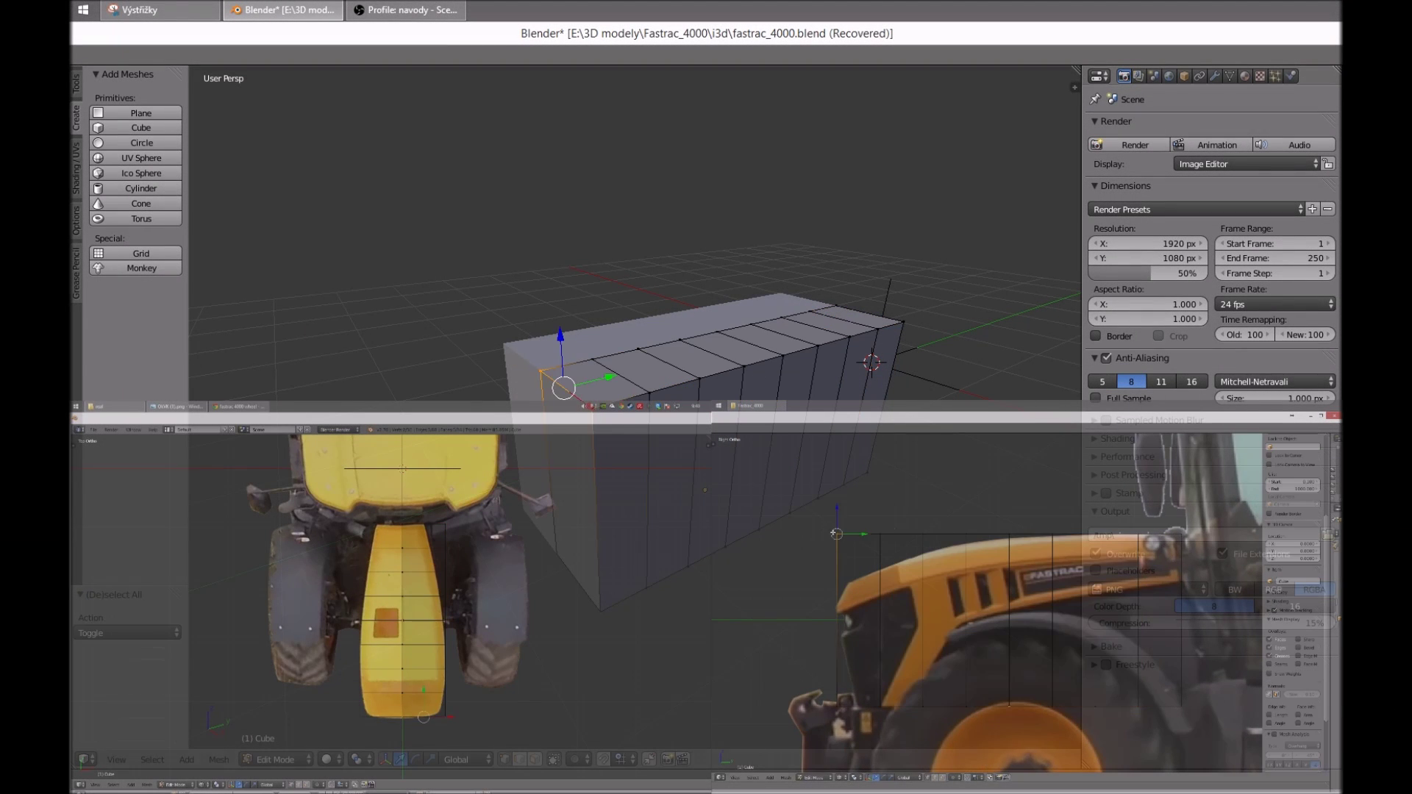
pyautogui.moveTo(566, 407); pyautogui.dragTo(619, 366)
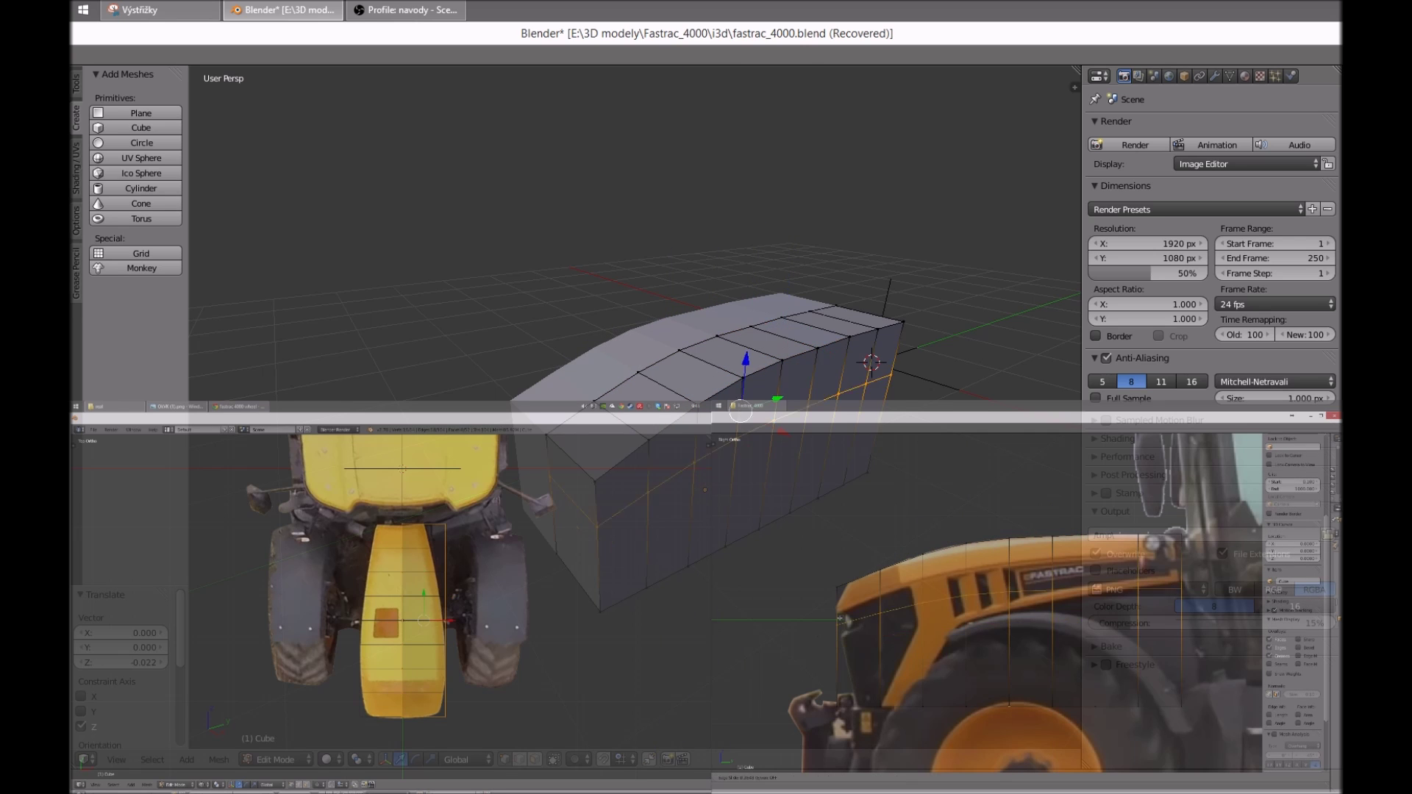
pyautogui.press('a')
pyautogui.moveTo(743, 383)
pyautogui.mouseDown(button='middle')
pyautogui.moveTo(736, 515)
pyautogui.moveTo(710, 442)
pyautogui.mouseUp(button='middle')
pyautogui.press('x')
pyautogui.click(765, 598)
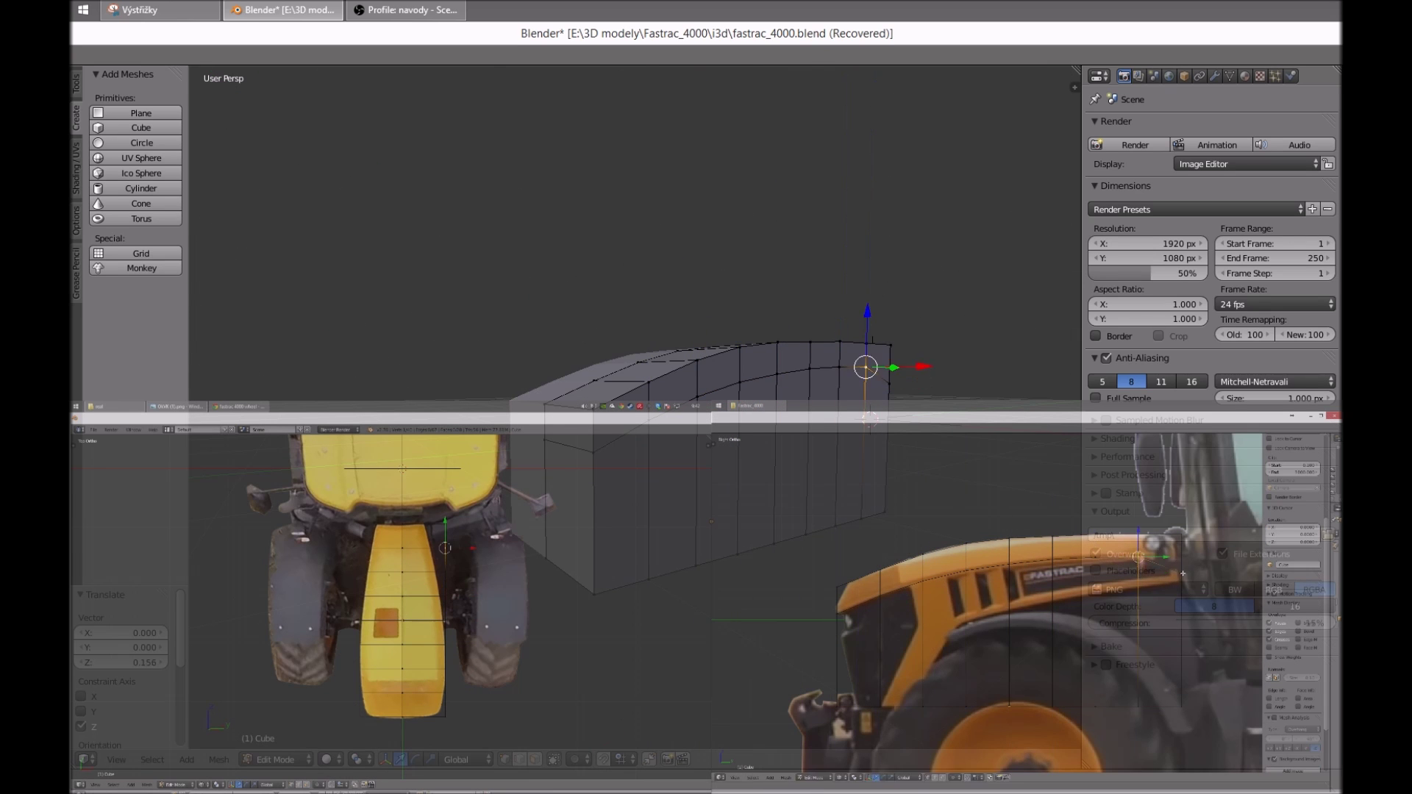
# Add a loop cut across the hood and deselect it
pyautogui.moveTo(712, 463); pyautogui.dragTo(736, 471, button='middle')
pyautogui.hotkey('ctrl', 'r')
pyautogui.click(735, 471)
pyautogui.press('a')
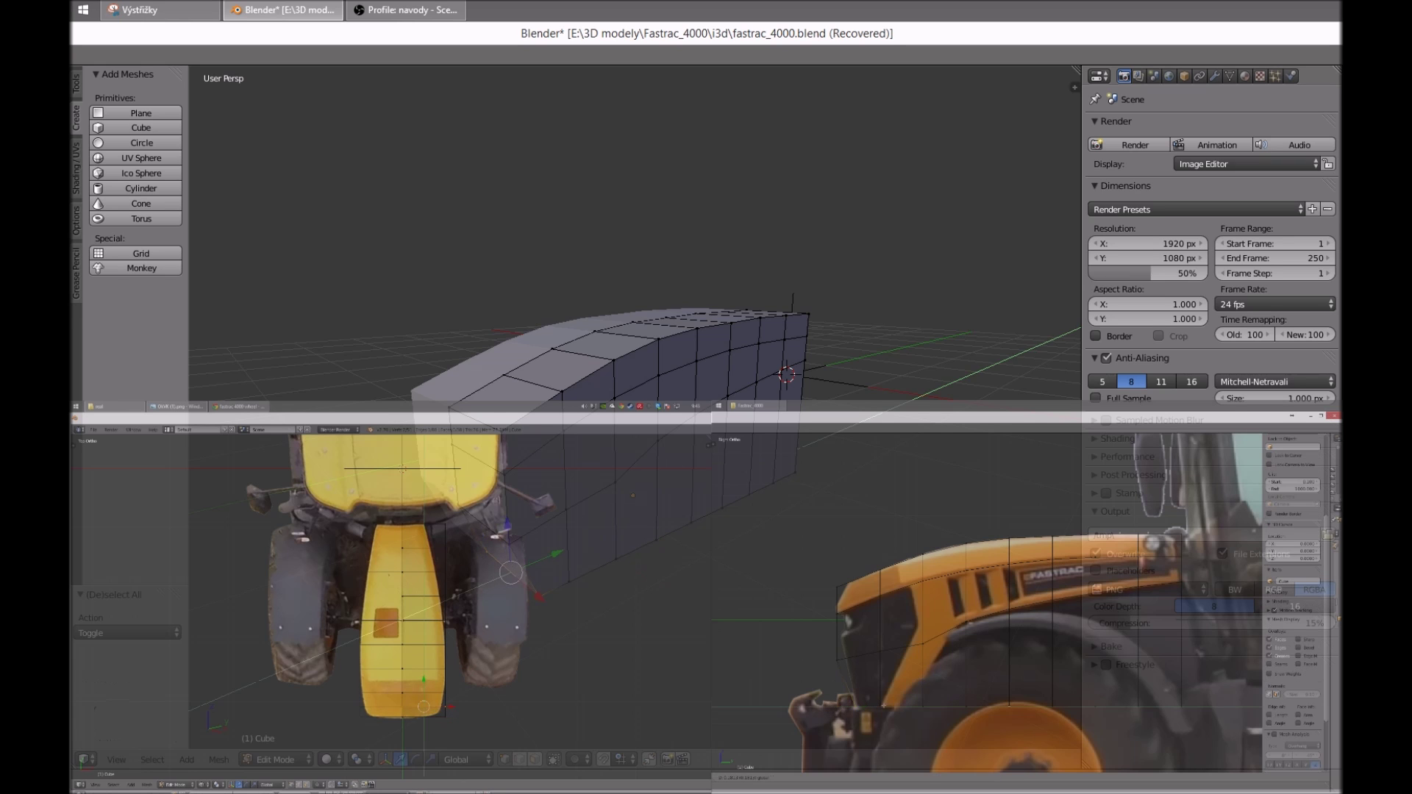
pyautogui.moveTo(736, 471); pyautogui.dragTo(662, 471, button='middle')
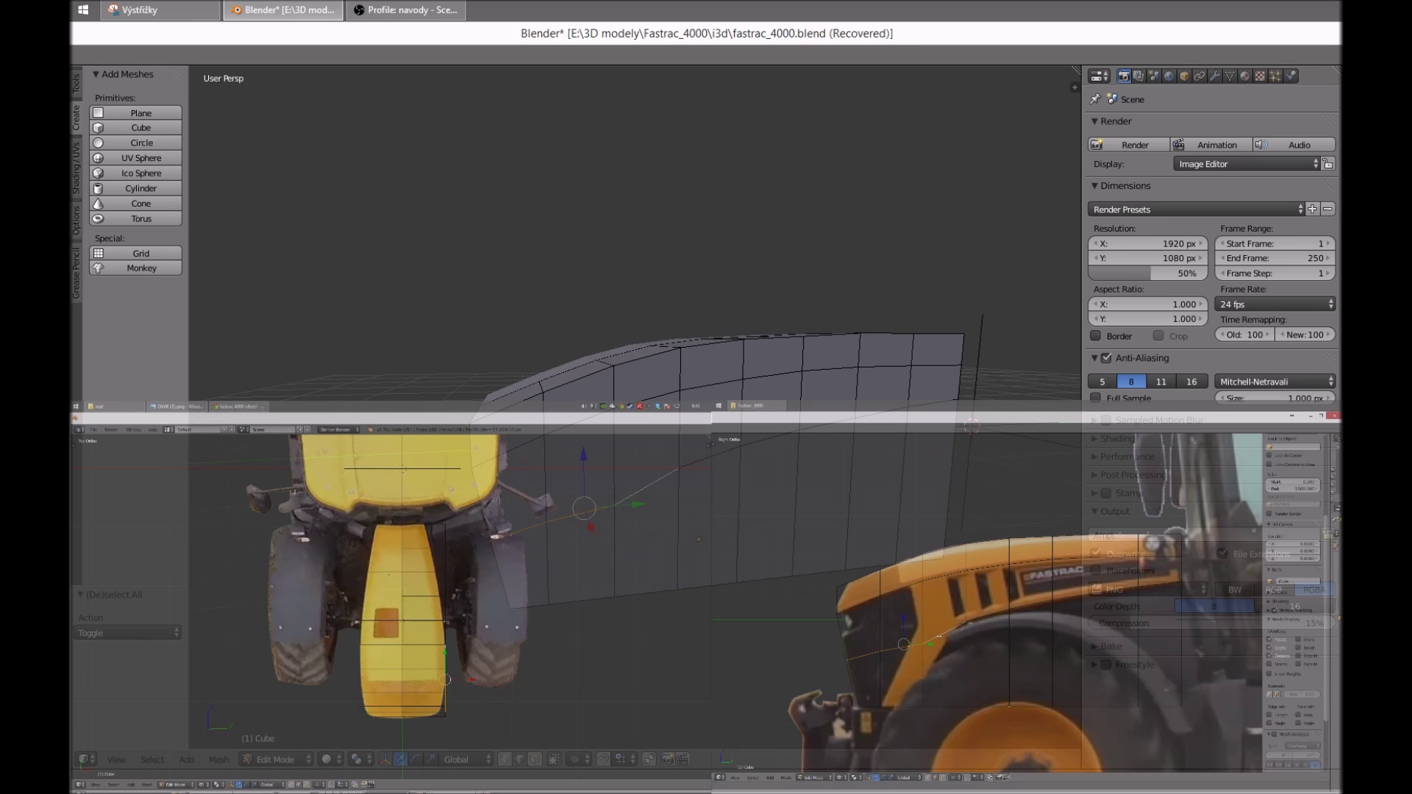
# Nudge the first top-corner edge loop slightly sideways toward the reference
pyautogui.moveTo(706, 221); pyautogui.dragTo(647, 220, button='middle')
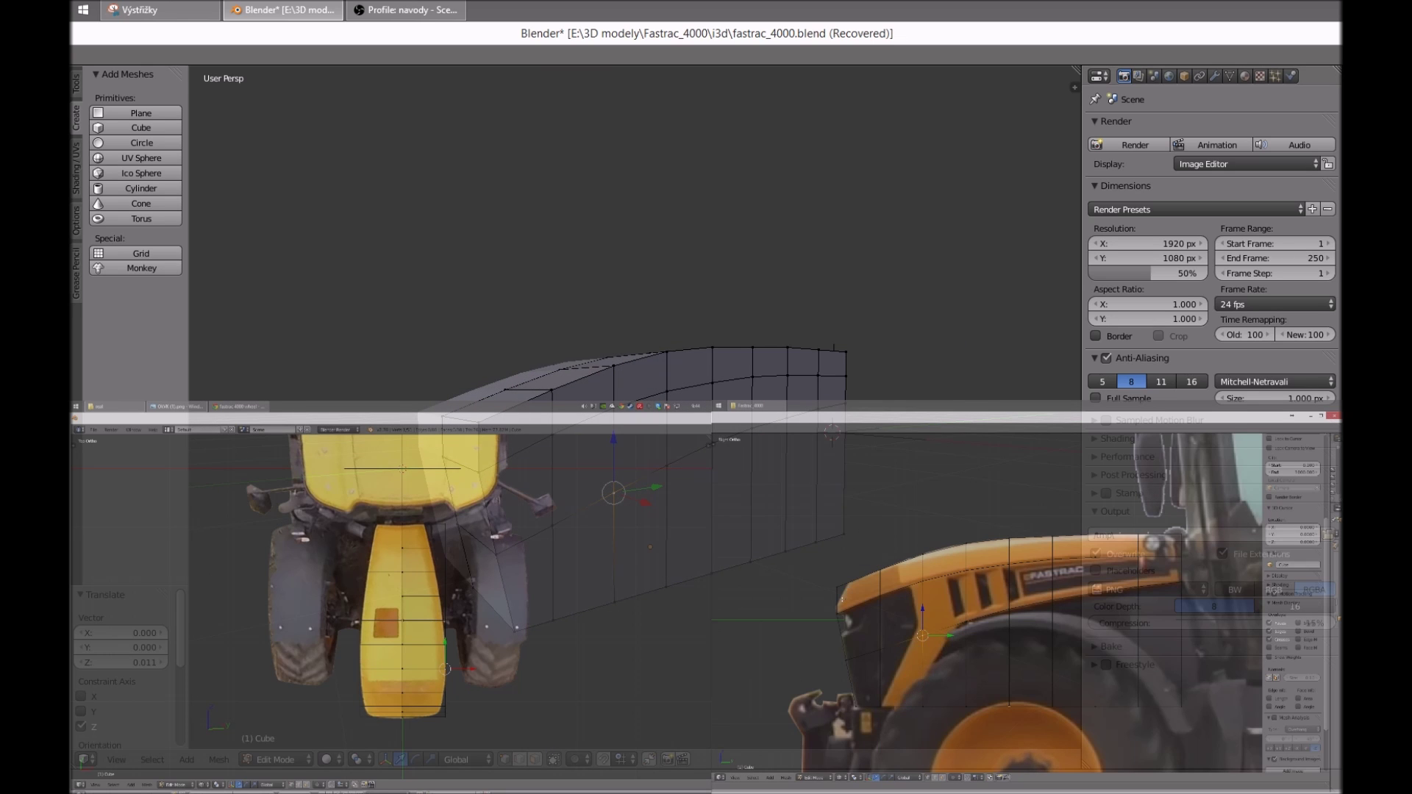
pyautogui.moveTo(707, 353); pyautogui.dragTo(675, 372, button='middle')
pyautogui.press('a')
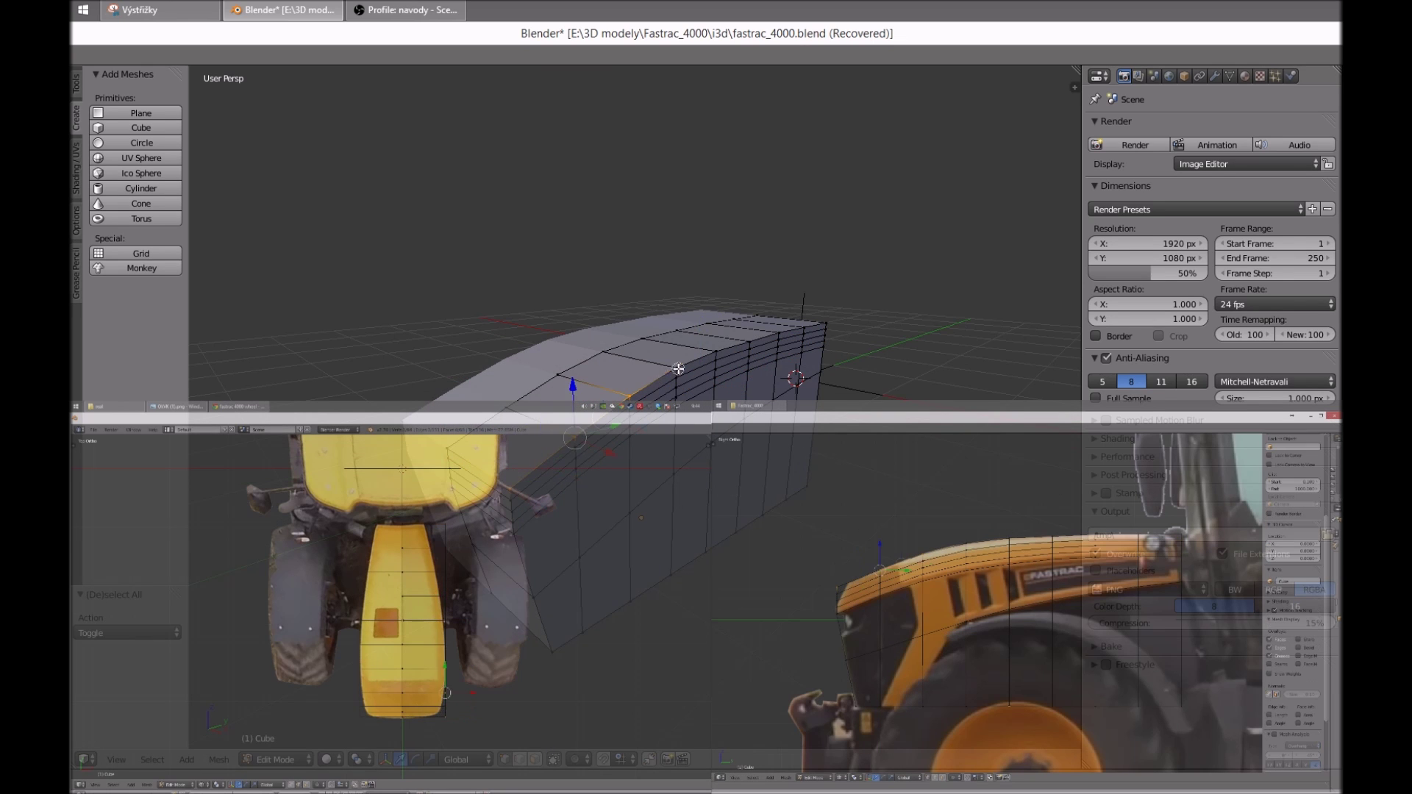
pyautogui.press('g')
pyautogui.moveTo(758, 381)
pyautogui.mouseDown(button='middle')
pyautogui.moveTo(709, 375)
pyautogui.moveTo(773, 346)
pyautogui.moveTo(780, 310)
pyautogui.moveTo(622, 437)
pyautogui.mouseUp(button='middle')
pyautogui.press('a')
# Slide two more top-corner edge loops along X to round the hood top
pyautogui.press('g')
pyautogui.press('x')
pyautogui.click(622, 437)
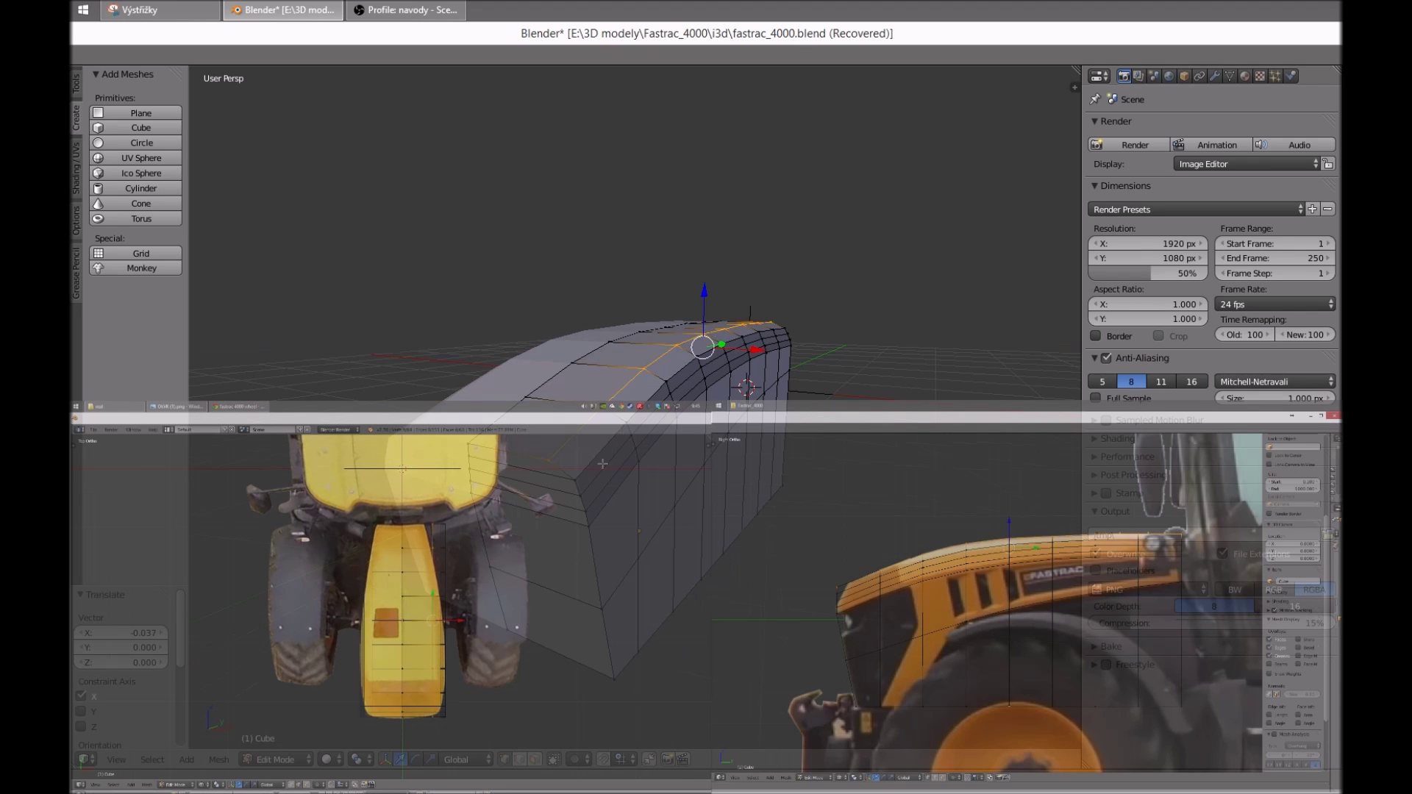
pyautogui.moveTo(778, 320)
pyautogui.mouseDown(button='middle')
pyautogui.moveTo(588, 438)
pyautogui.moveTo(724, 312)
pyautogui.mouseUp(button='middle')
pyautogui.press('g')
pyautogui.press('x')
pyautogui.click(588, 438)
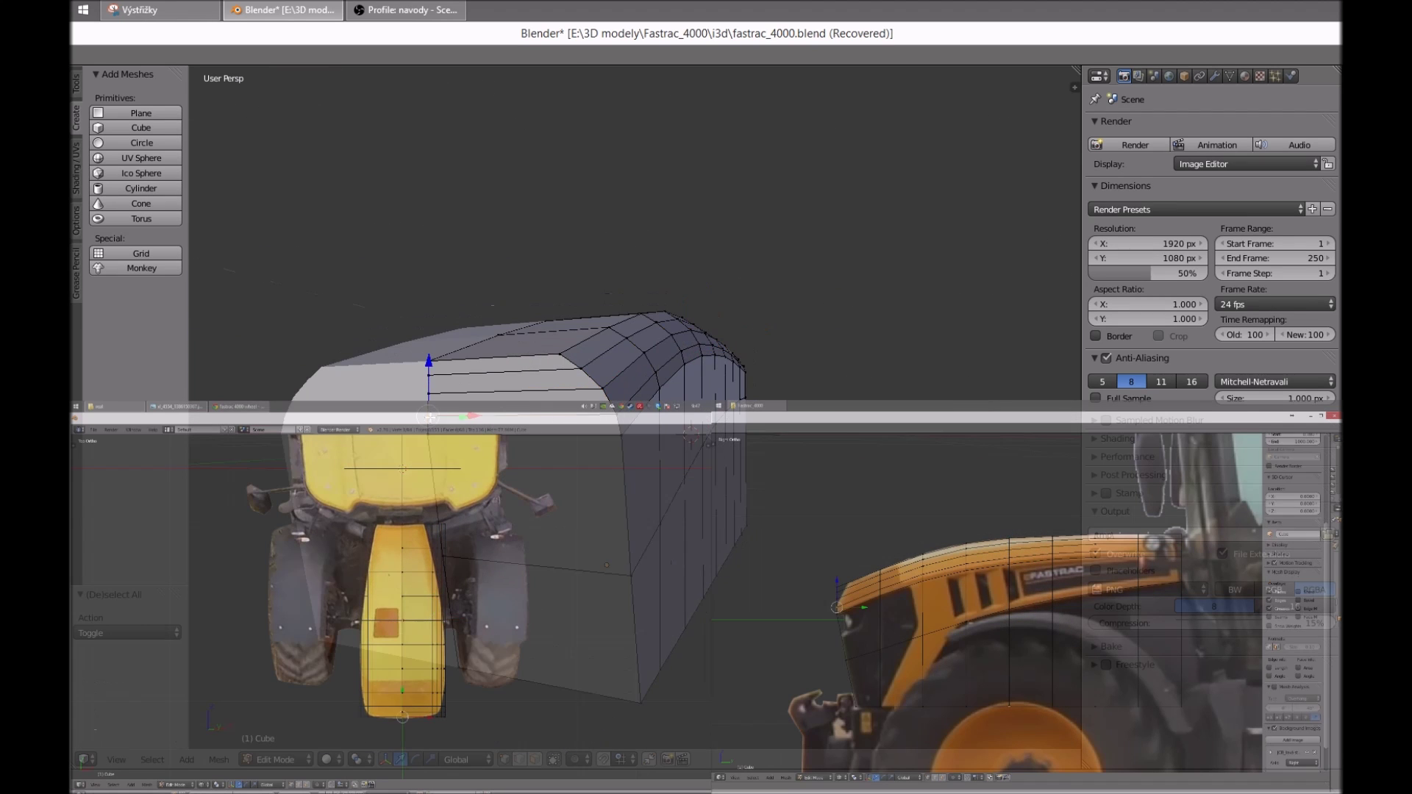
# Add one more loop cut along the hood and return to Object Mode
pyautogui.moveTo(929, 350); pyautogui.dragTo(933, 441, button='middle')
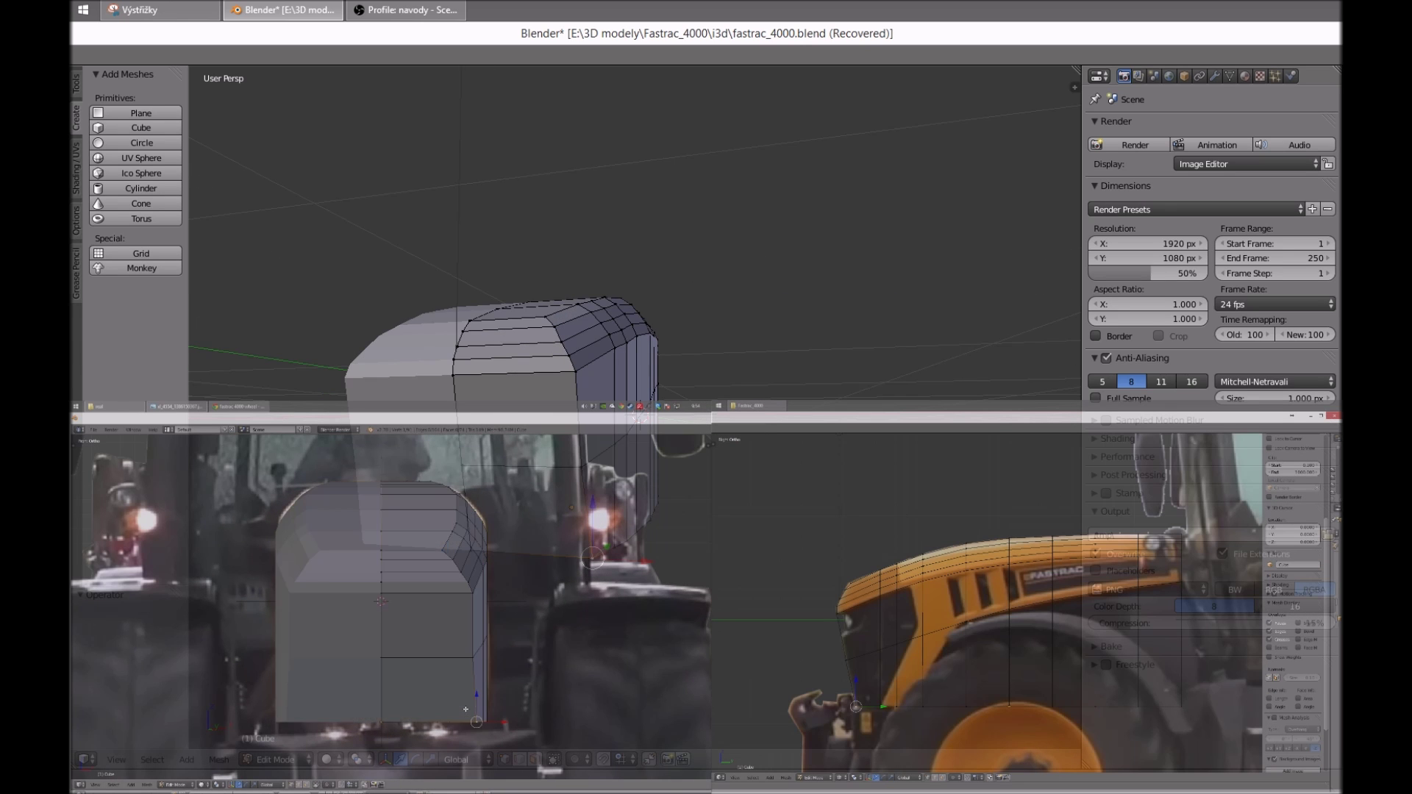
pyautogui.moveTo(639, 419); pyautogui.dragTo(456, 439, button='middle')
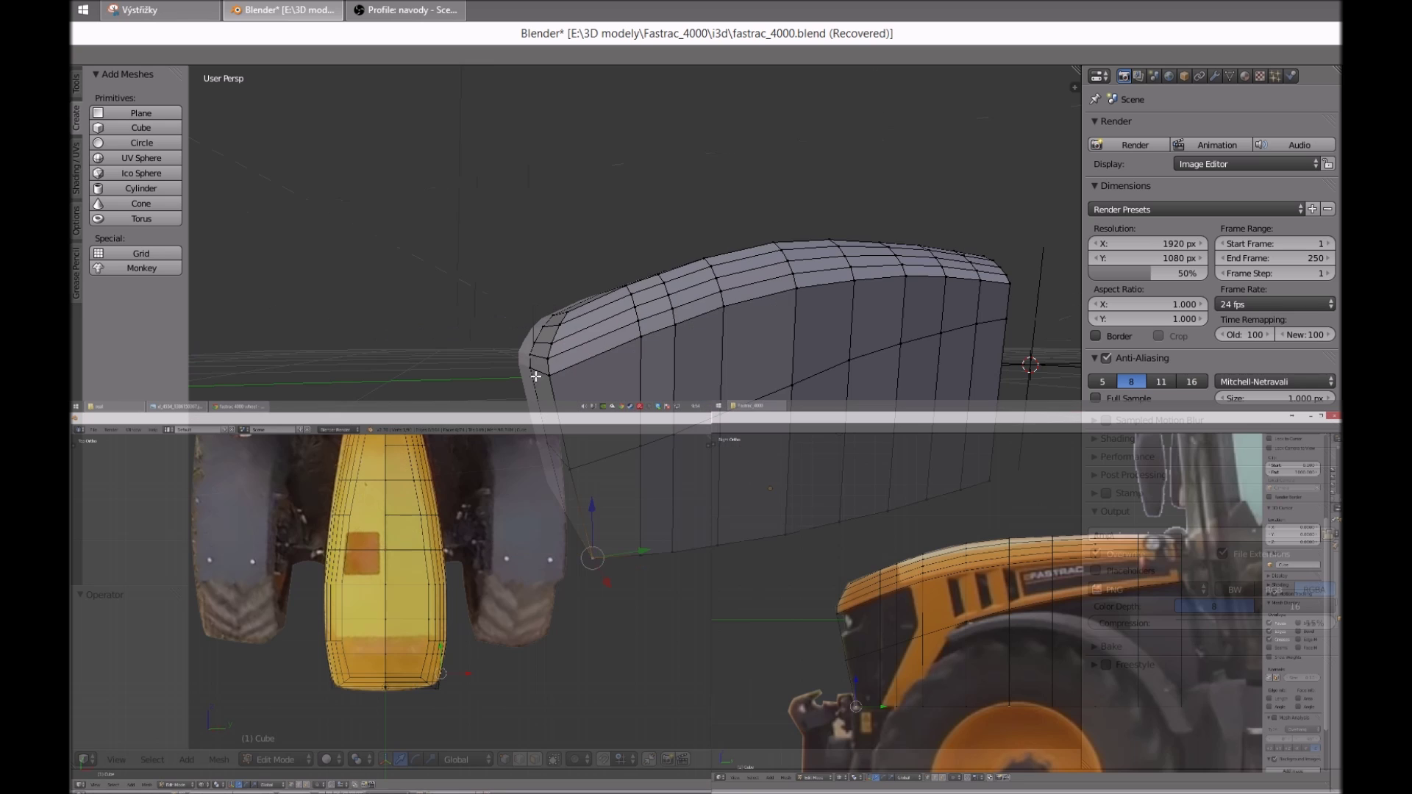
pyautogui.moveTo(547, 359)
pyautogui.mouseDown(button='middle')
pyautogui.moveTo(817, 280)
pyautogui.moveTo(488, 404)
pyautogui.moveTo(634, 358)
pyautogui.moveTo(617, 391)
pyautogui.mouseUp(button='middle')
pyautogui.hotkey('ctrl', 'r')
pyautogui.click(631, 364)
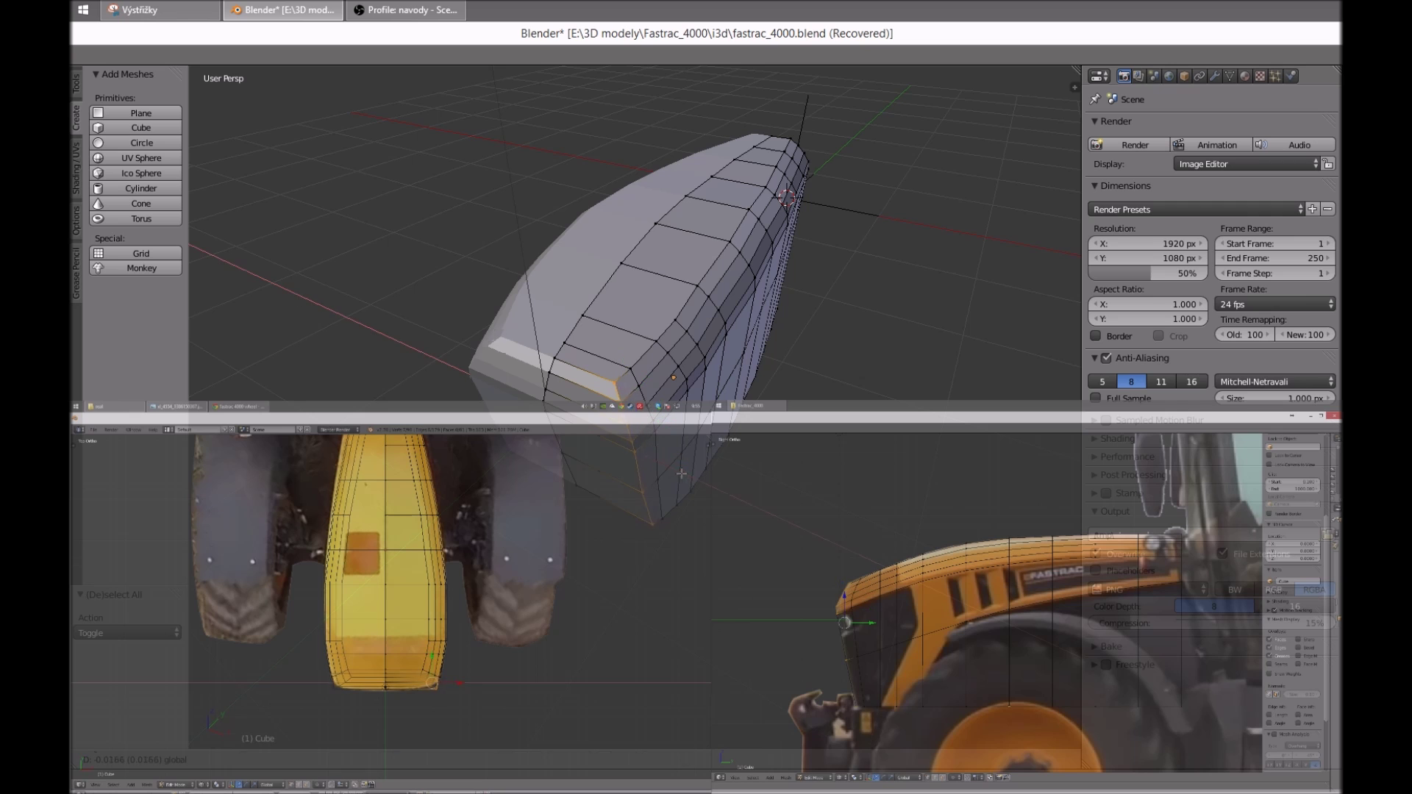
pyautogui.press('Tab')
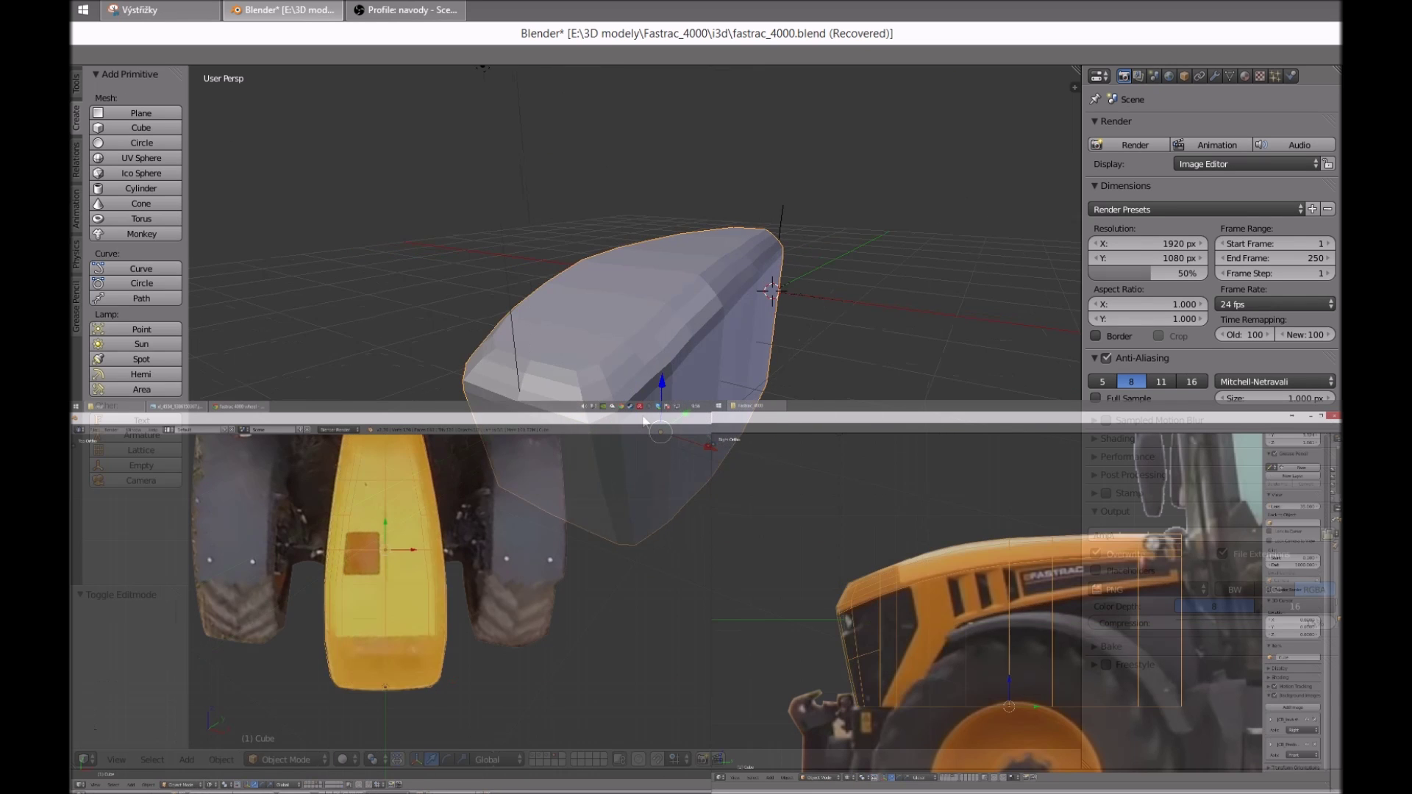
# Select the scene lamp and raise it along Z above the hood
pyautogui.scroll(-4, 706, 276)
pyautogui.rightClick(563, 271)
pyautogui.click(1214, 76)
pyautogui.press('g')
pyautogui.press('z')
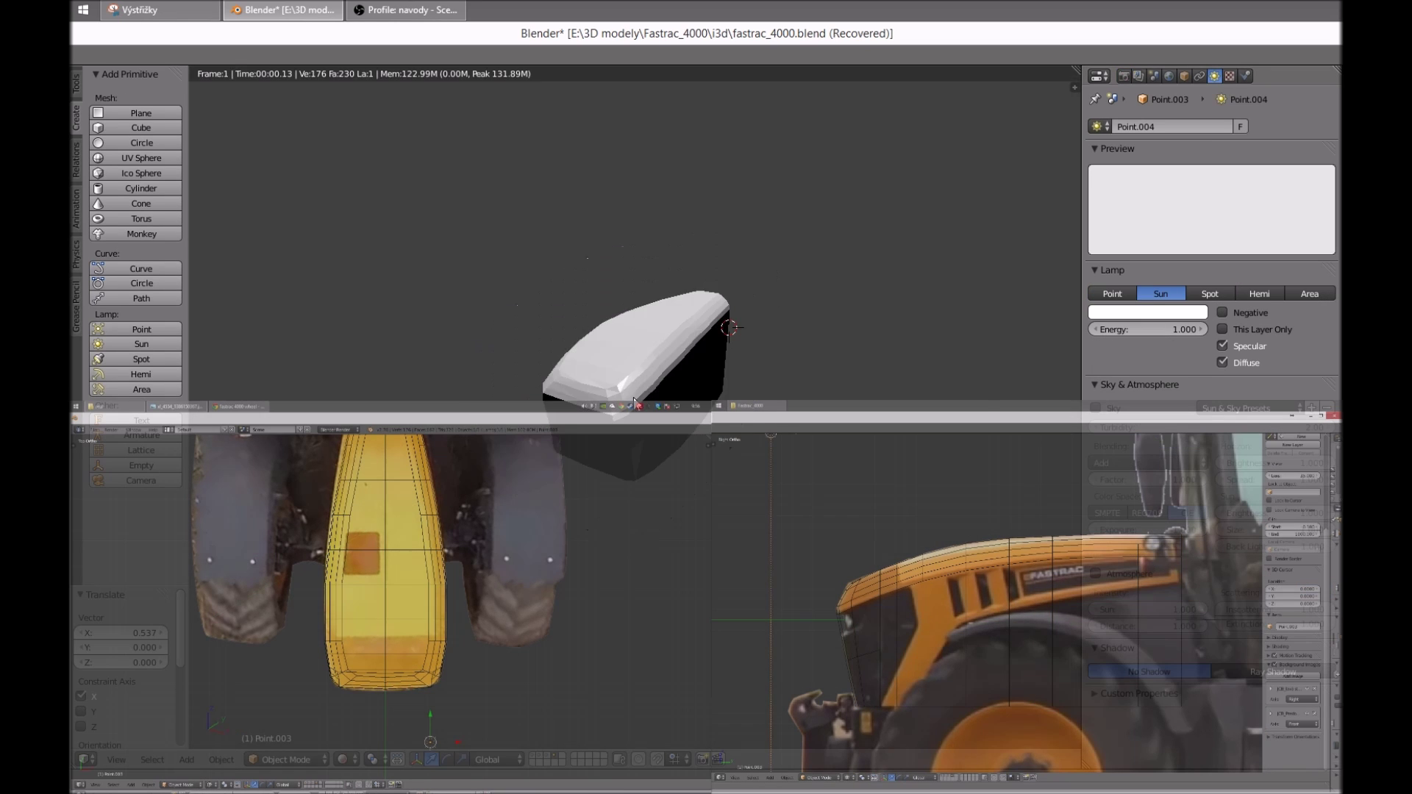
pyautogui.click(612, 346)
# Change the lamp type to Hemi and reopen the hood mesh for editing
pyautogui.scroll(-3, 612, 346)
pyautogui.scroll(3, 612, 346)
pyautogui.click(1243, 293)
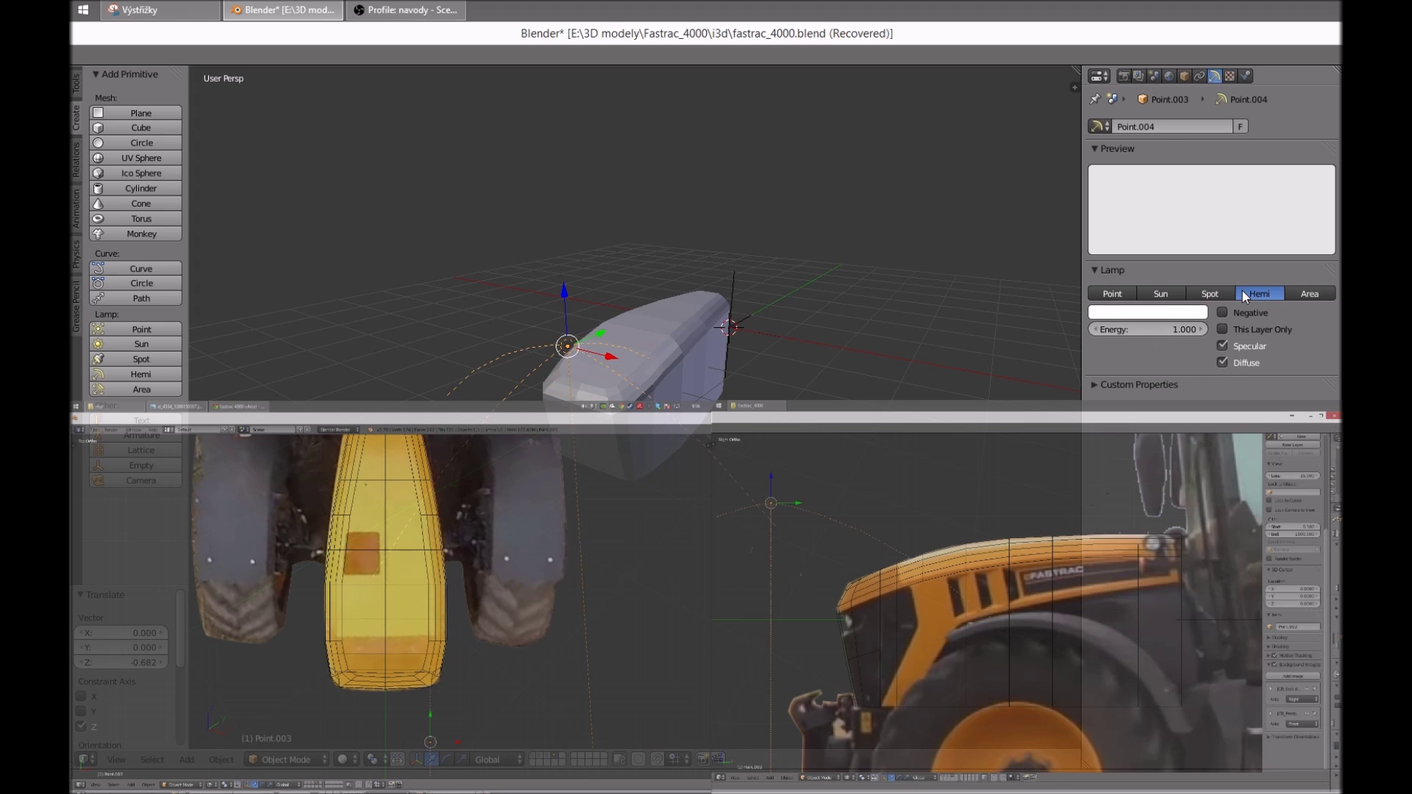
pyautogui.click(686, 242)
pyautogui.moveTo(689, 231); pyautogui.dragTo(606, 373, button='middle')
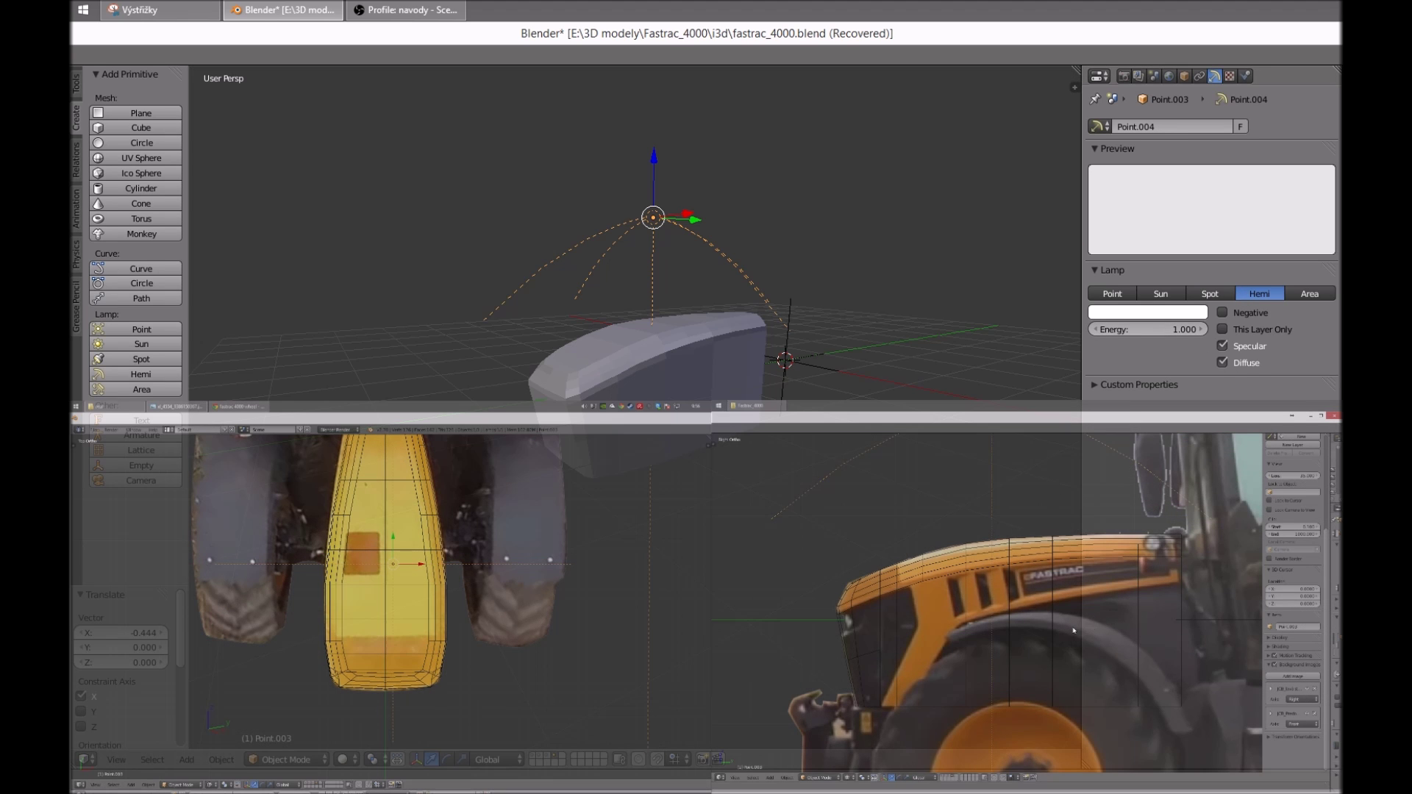
pyautogui.rightClick(706, 368)
pyautogui.press('Tab')
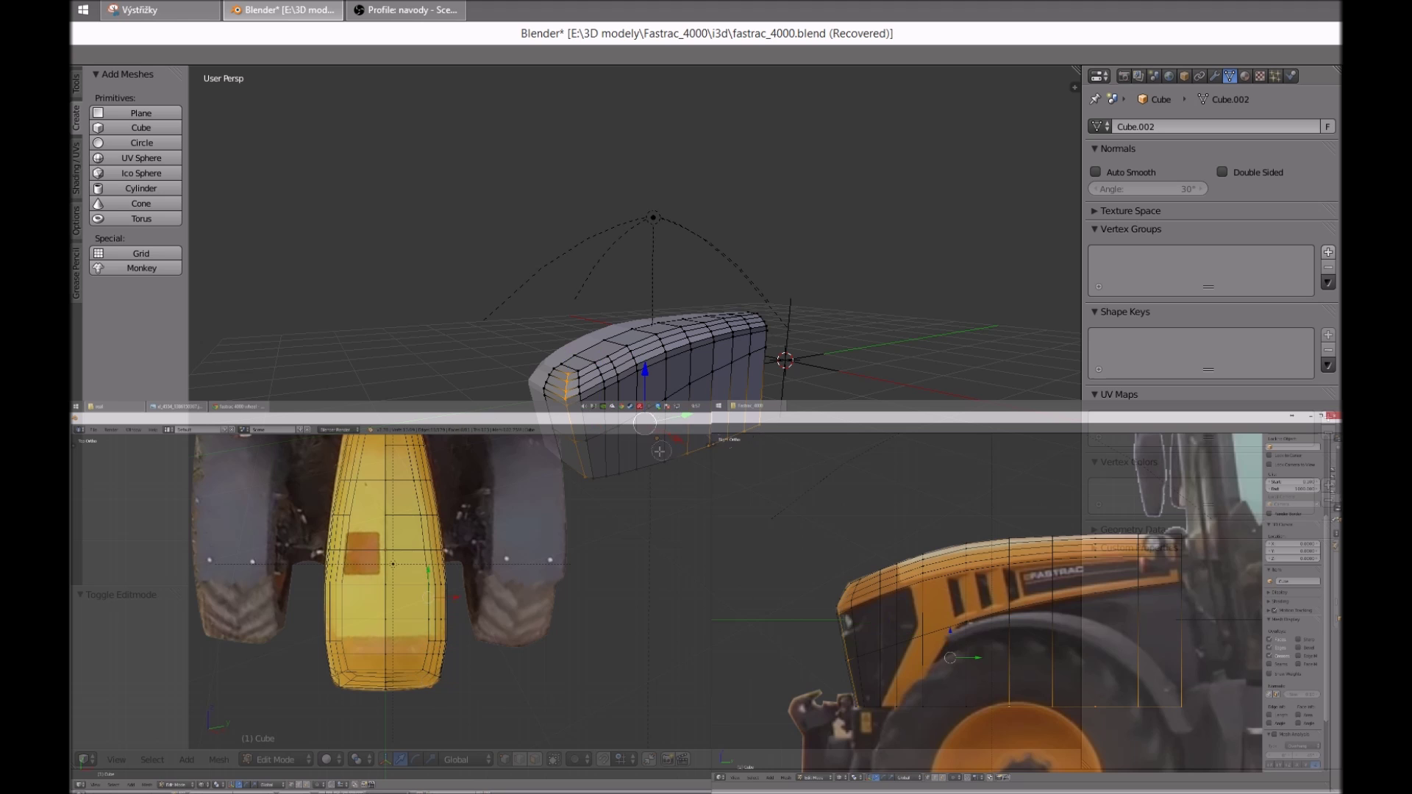
# Delete the stray vertices from the hood
pyautogui.moveTo(735, 345)
pyautogui.mouseDown(button='middle')
pyautogui.moveTo(794, 362)
pyautogui.moveTo(712, 364)
pyautogui.mouseUp(button='middle')
pyautogui.press('x')
pyautogui.click(794, 363)
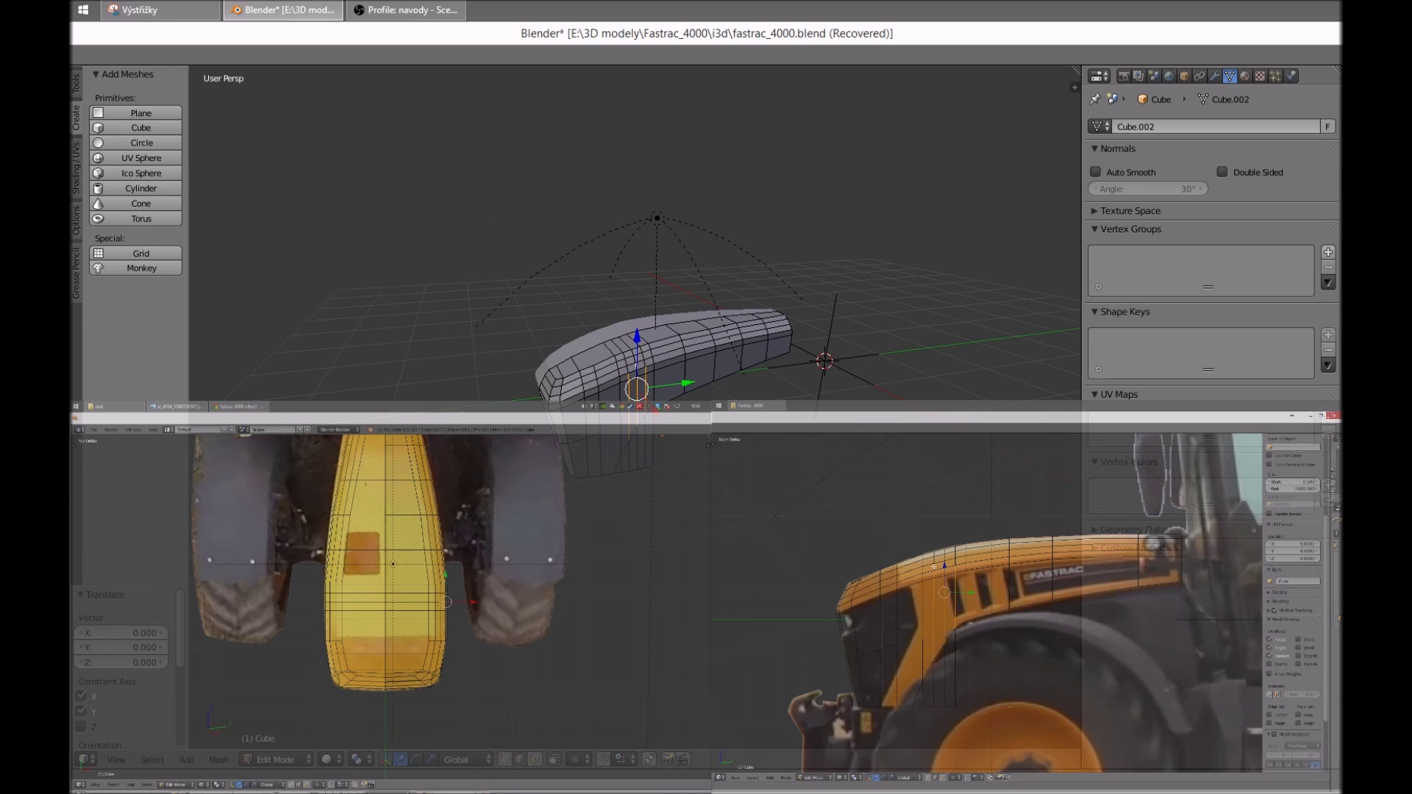
# Dissolve the surplus vertical edge loops and top edges of the hood
pyautogui.scroll(3, 645, 303)
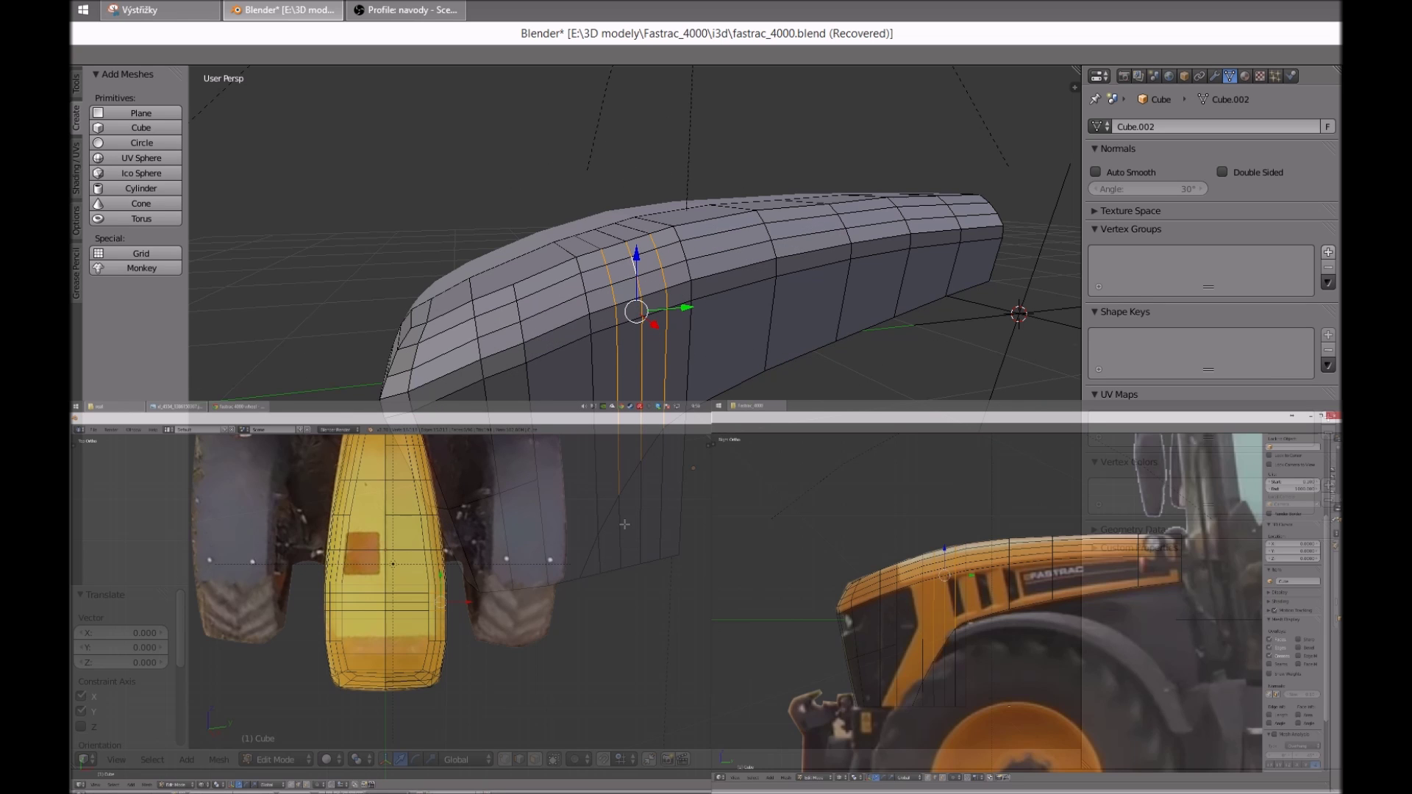
pyautogui.press('x')
pyautogui.click(665, 285)
pyautogui.press('x')
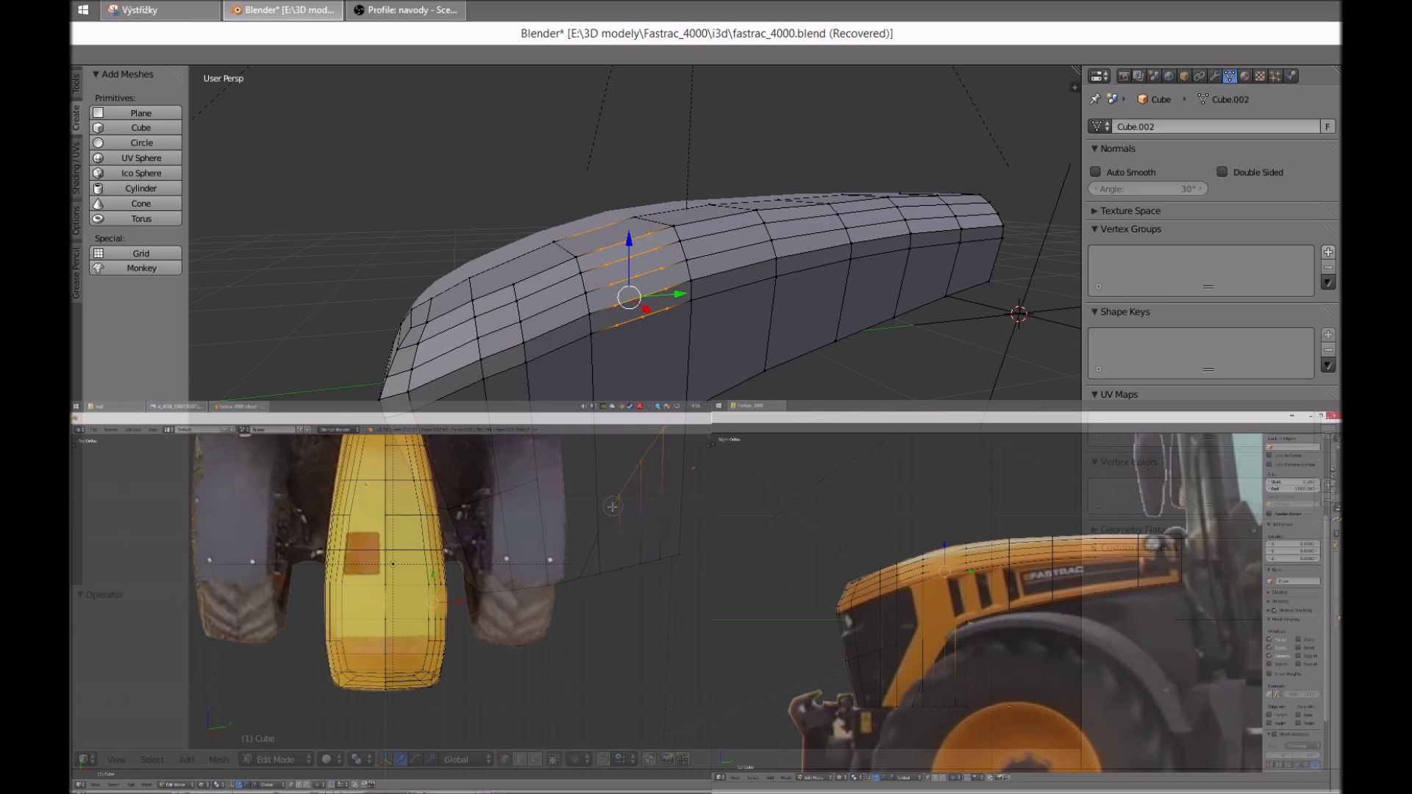
pyautogui.click(680, 421)
pyautogui.moveTo(666, 328)
pyautogui.mouseDown(button='middle')
pyautogui.moveTo(595, 478)
pyautogui.moveTo(630, 434)
pyautogui.mouseUp(button='middle')
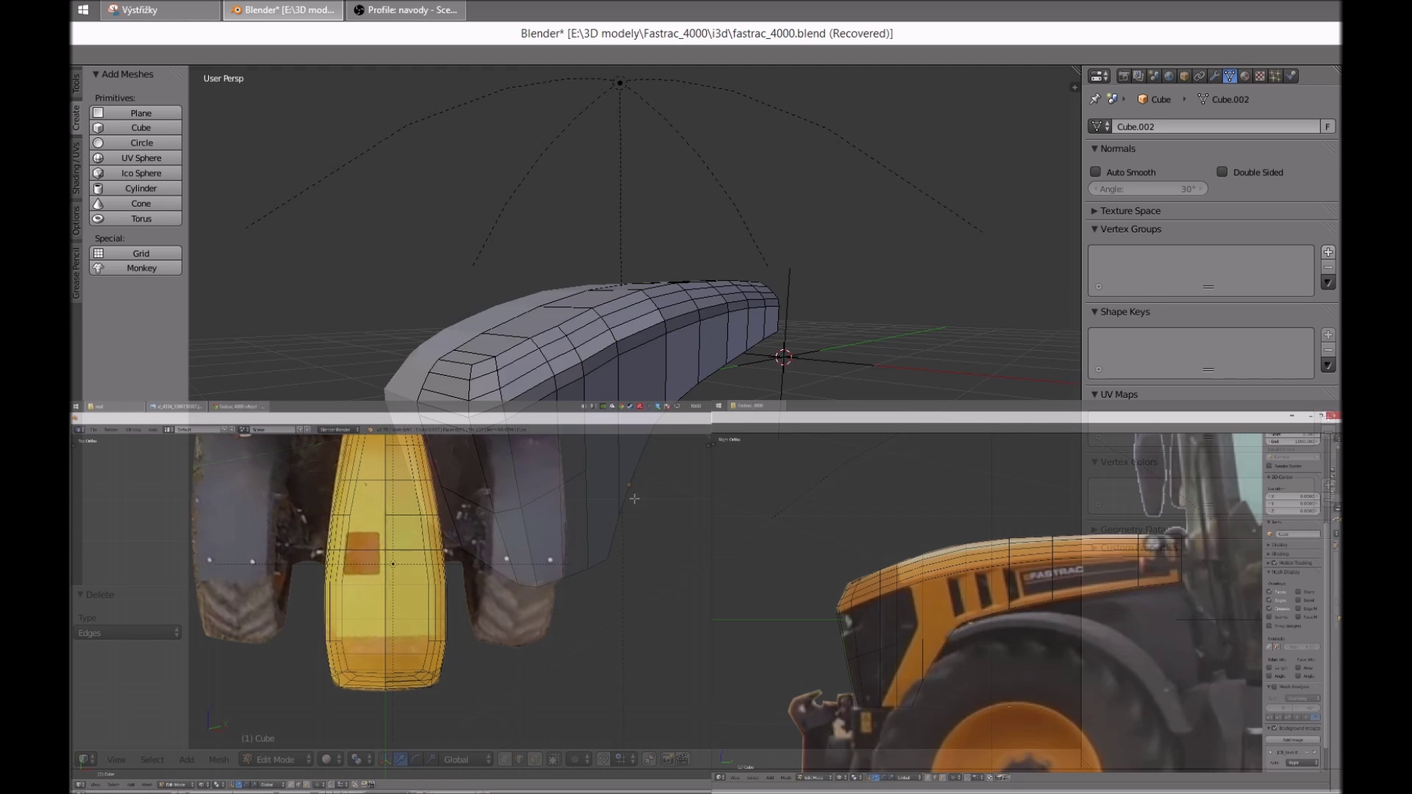
pyautogui.moveTo(630, 434)
pyautogui.mouseDown(button='middle')
pyautogui.moveTo(466, 471)
pyautogui.moveTo(536, 497)
pyautogui.moveTo(558, 475)
pyautogui.mouseUp(button='middle')
pyautogui.moveTo(615, 535)
pyautogui.mouseDown(button='middle')
pyautogui.moveTo(551, 467)
pyautogui.moveTo(567, 457)
pyautogui.mouseUp(button='middle')
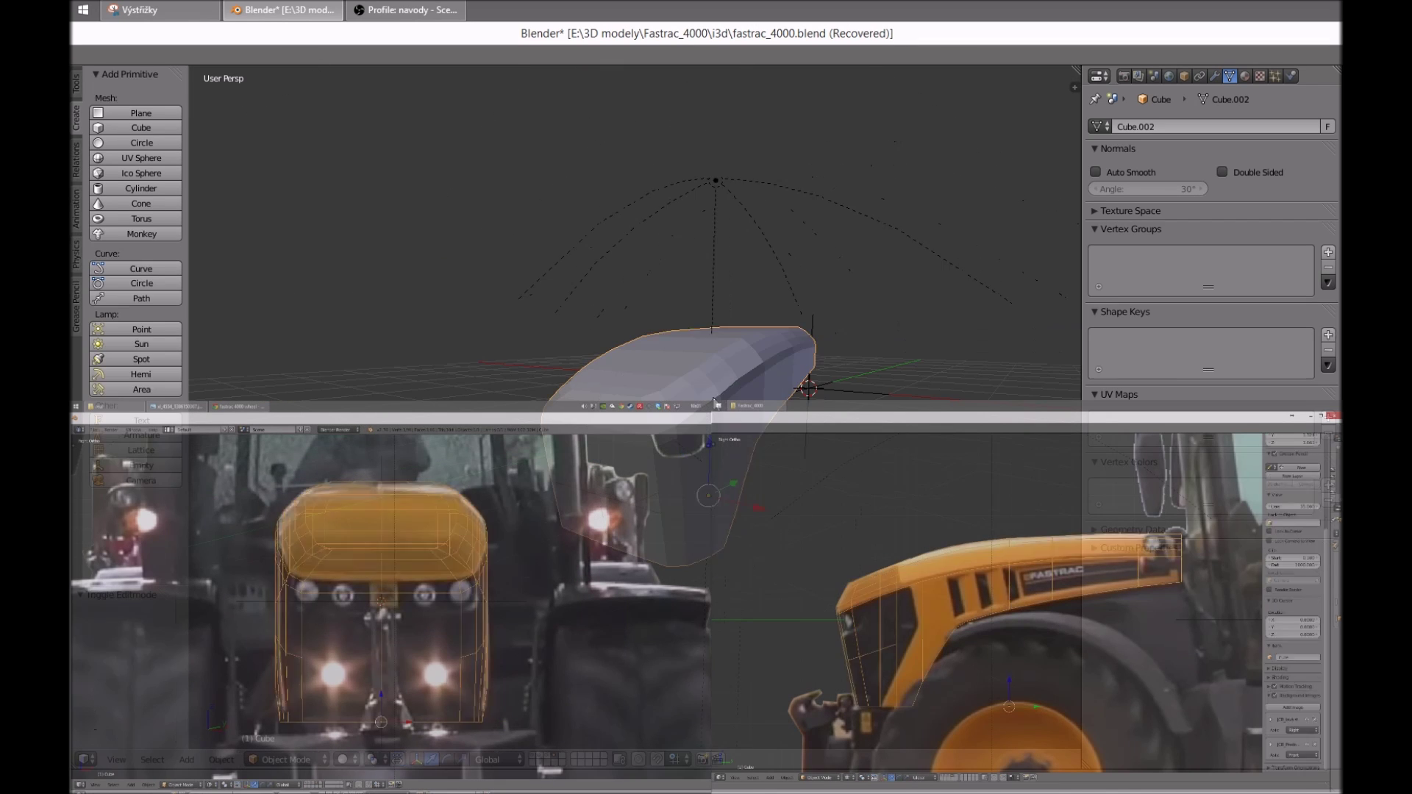
# Add an Edge Split modifier to the hood, then remove it again
pyautogui.press('Tab')
pyautogui.click(1215, 76)
pyautogui.click(1211, 126)
pyautogui.click(1221, 221)
pyautogui.moveTo(671, 398); pyautogui.dragTo(648, 382, button='middle')
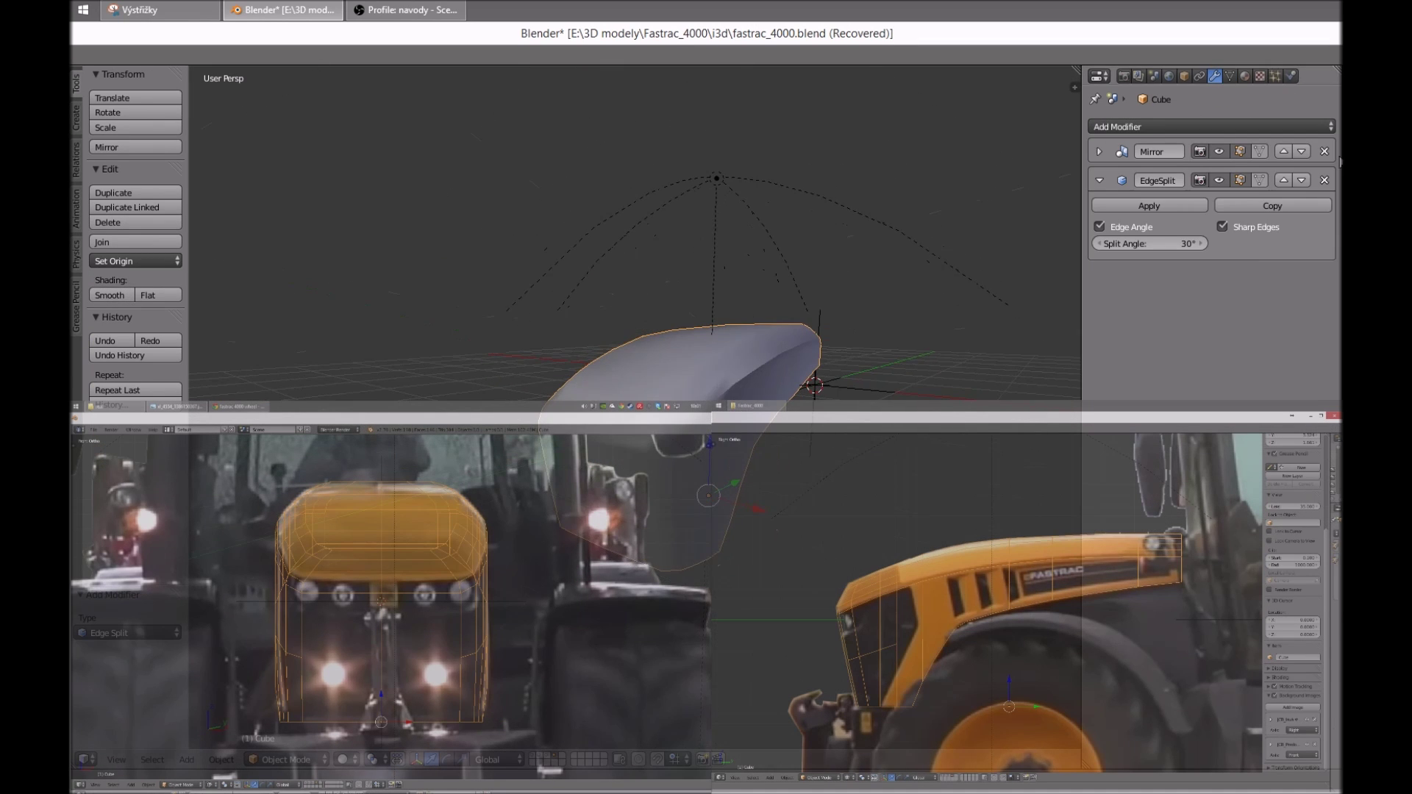
pyautogui.click(1325, 180)
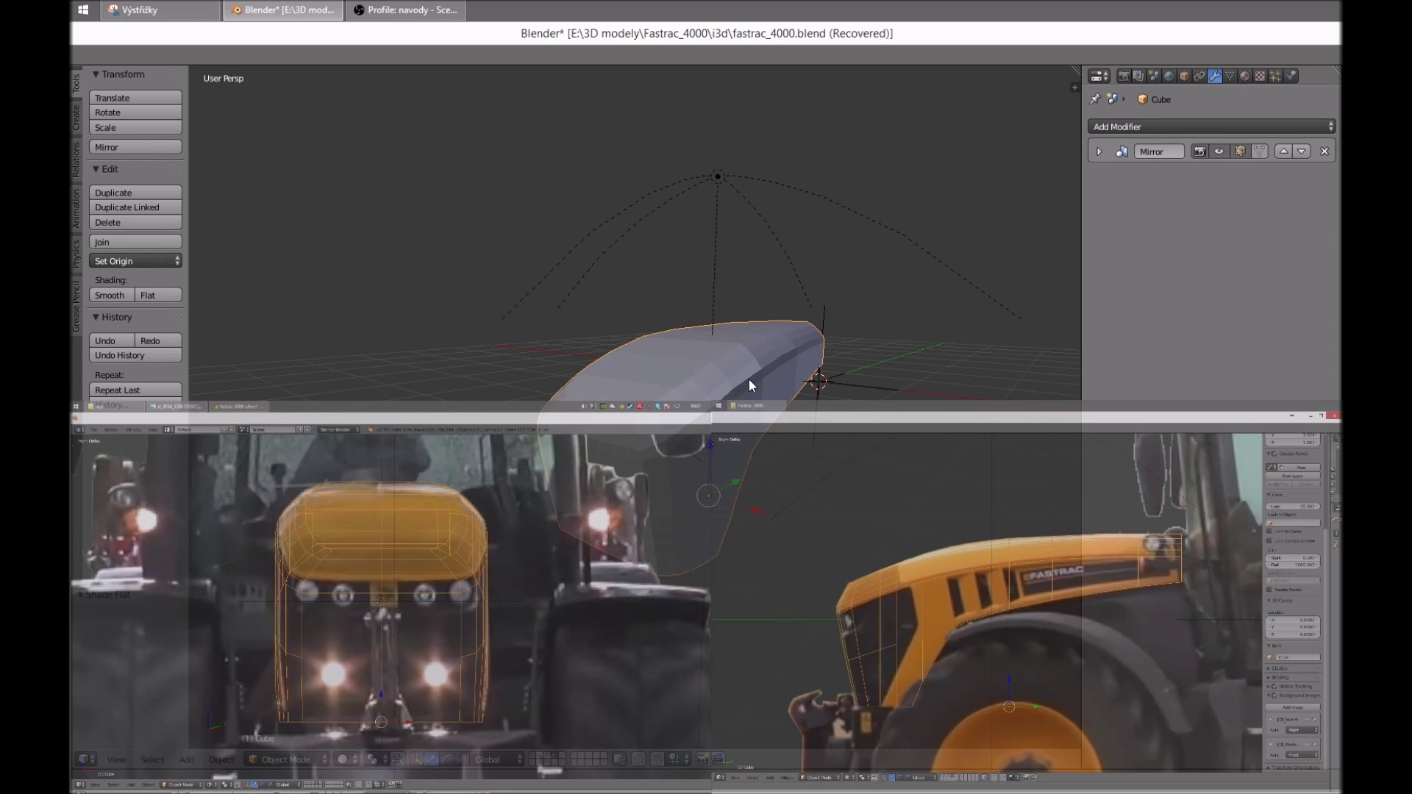
# Briefly reopen the hood mesh, deselect everything, and exit editing again
pyautogui.moveTo(749, 378); pyautogui.dragTo(771, 391, button='middle')
pyautogui.press('Tab')
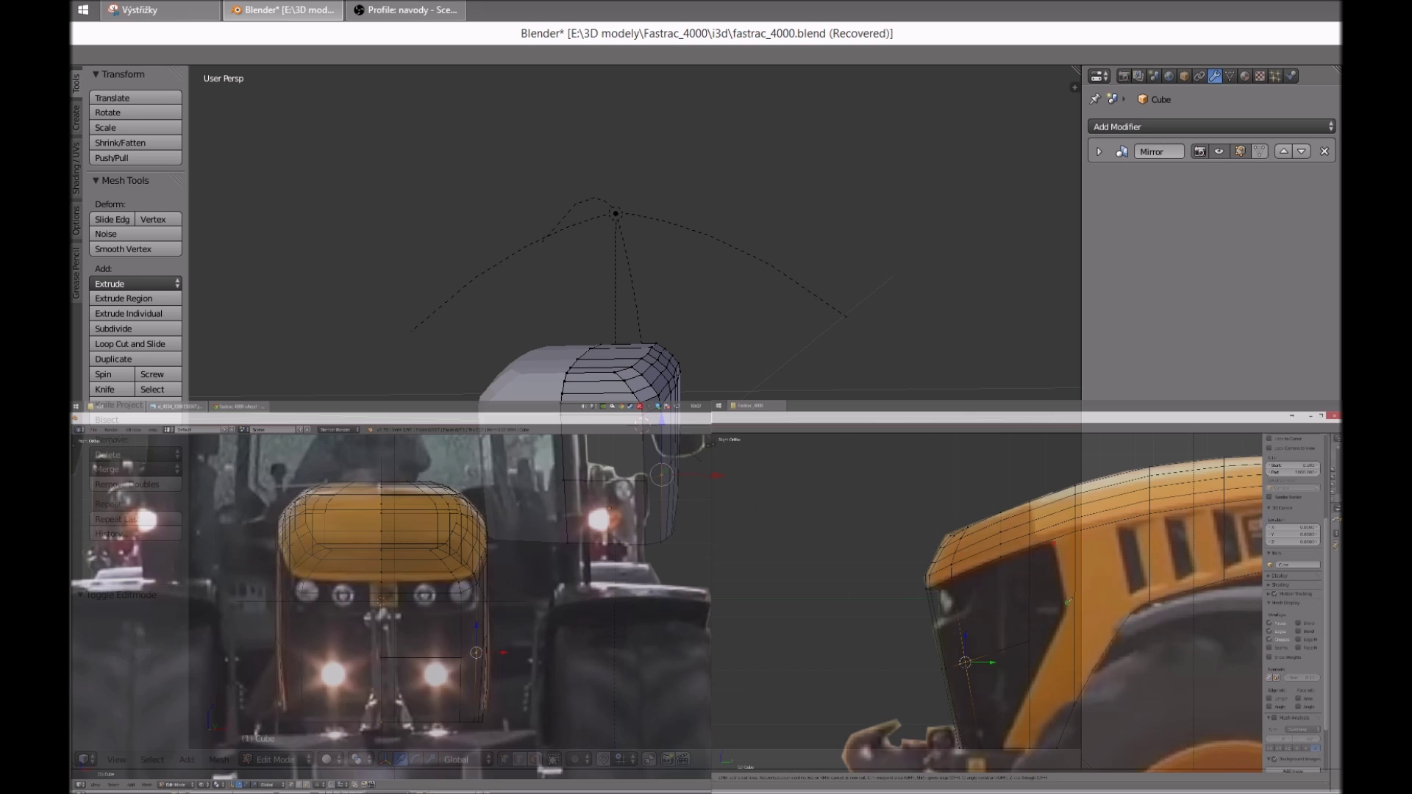
pyautogui.press('a')
pyautogui.moveTo(642, 424)
pyautogui.mouseDown(button='middle')
pyautogui.moveTo(607, 416)
pyautogui.moveTo(633, 430)
pyautogui.mouseUp(button='middle')
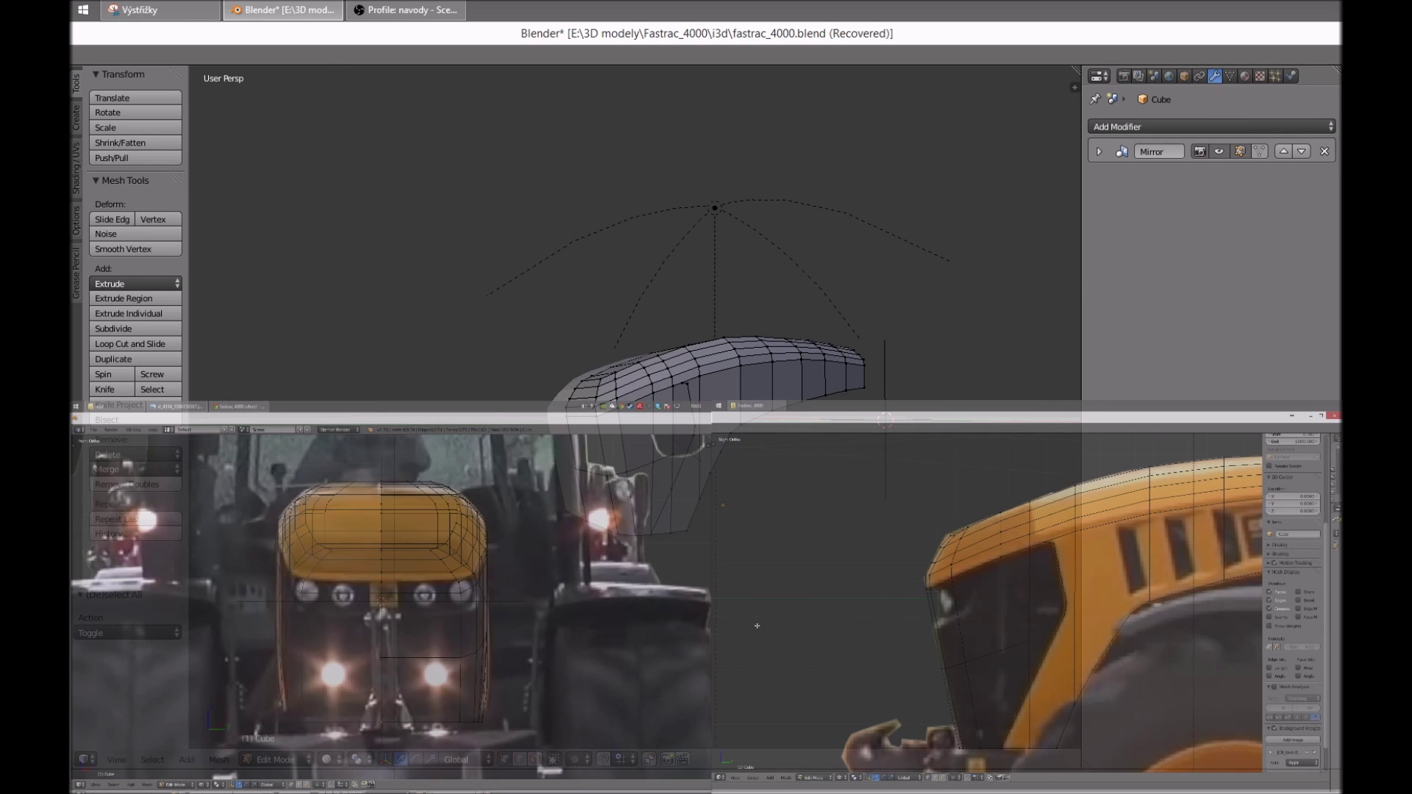
pyautogui.press('Tab')
pyautogui.scroll(2, 665, 451)
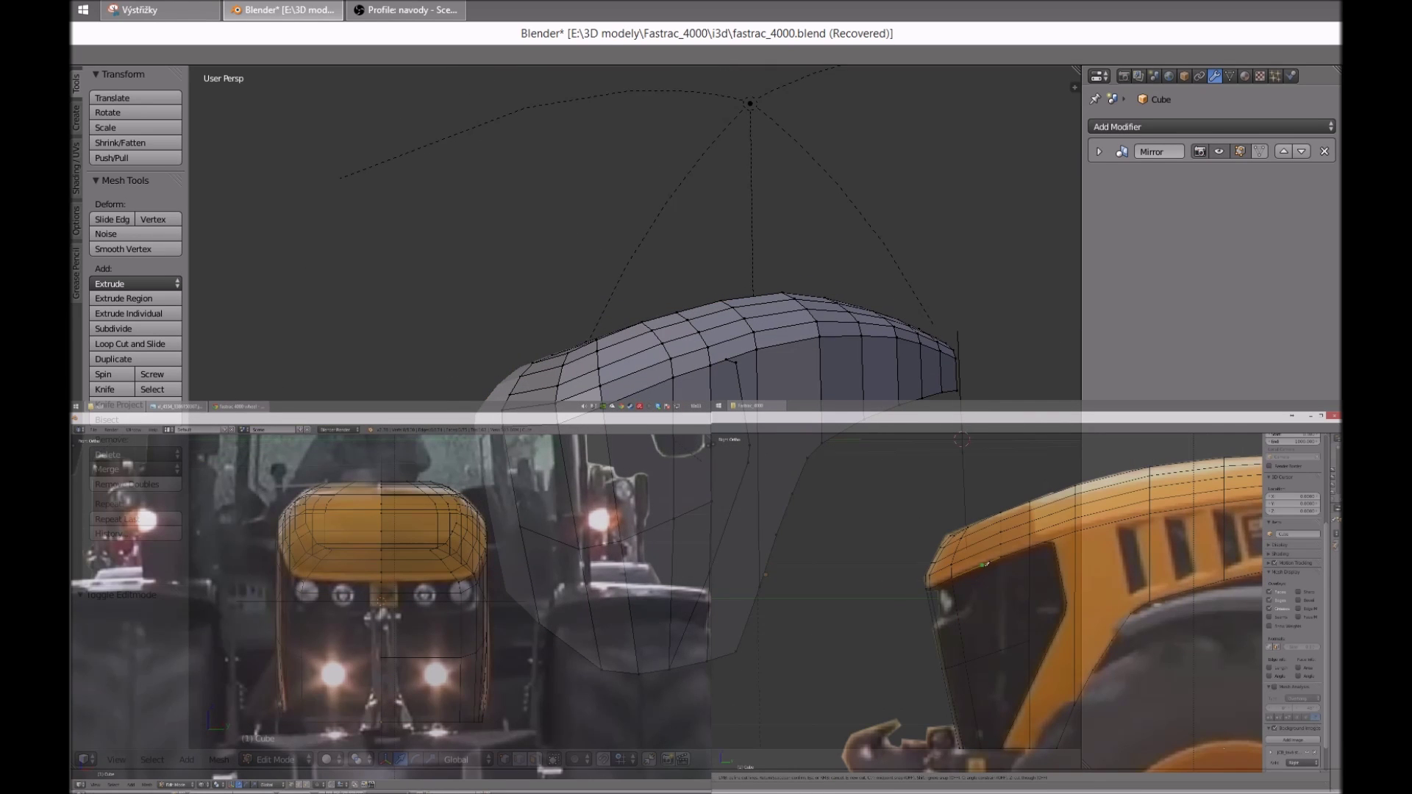
# Confirm the knife cut across the hood side and orbit to check it
pyautogui.moveTo(728, 360); pyautogui.dragTo(699, 361, button='middle')
pyautogui.press('Return')
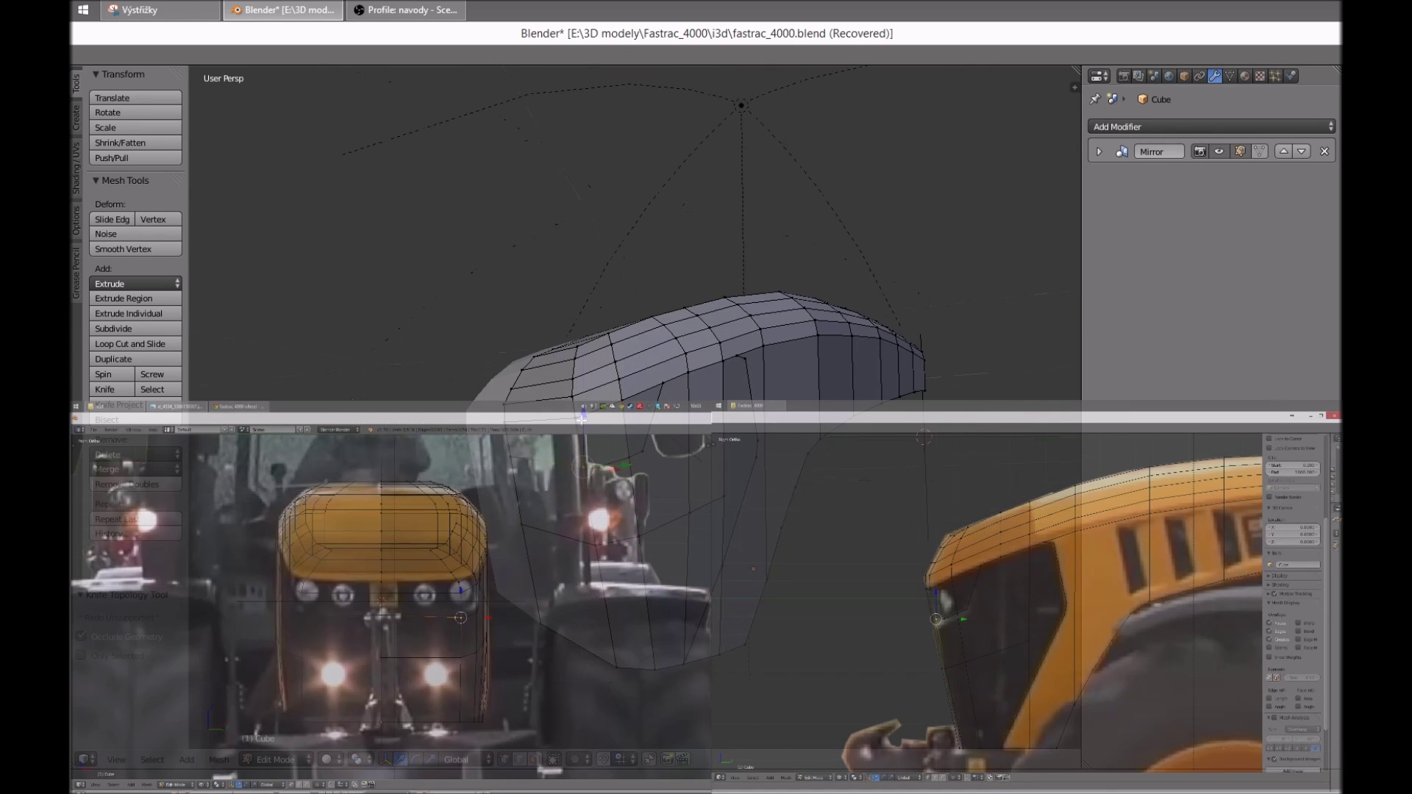
pyautogui.moveTo(598, 425); pyautogui.dragTo(741, 416, button='middle')
pyautogui.moveTo(608, 443); pyautogui.dragTo(884, 425, button='middle')
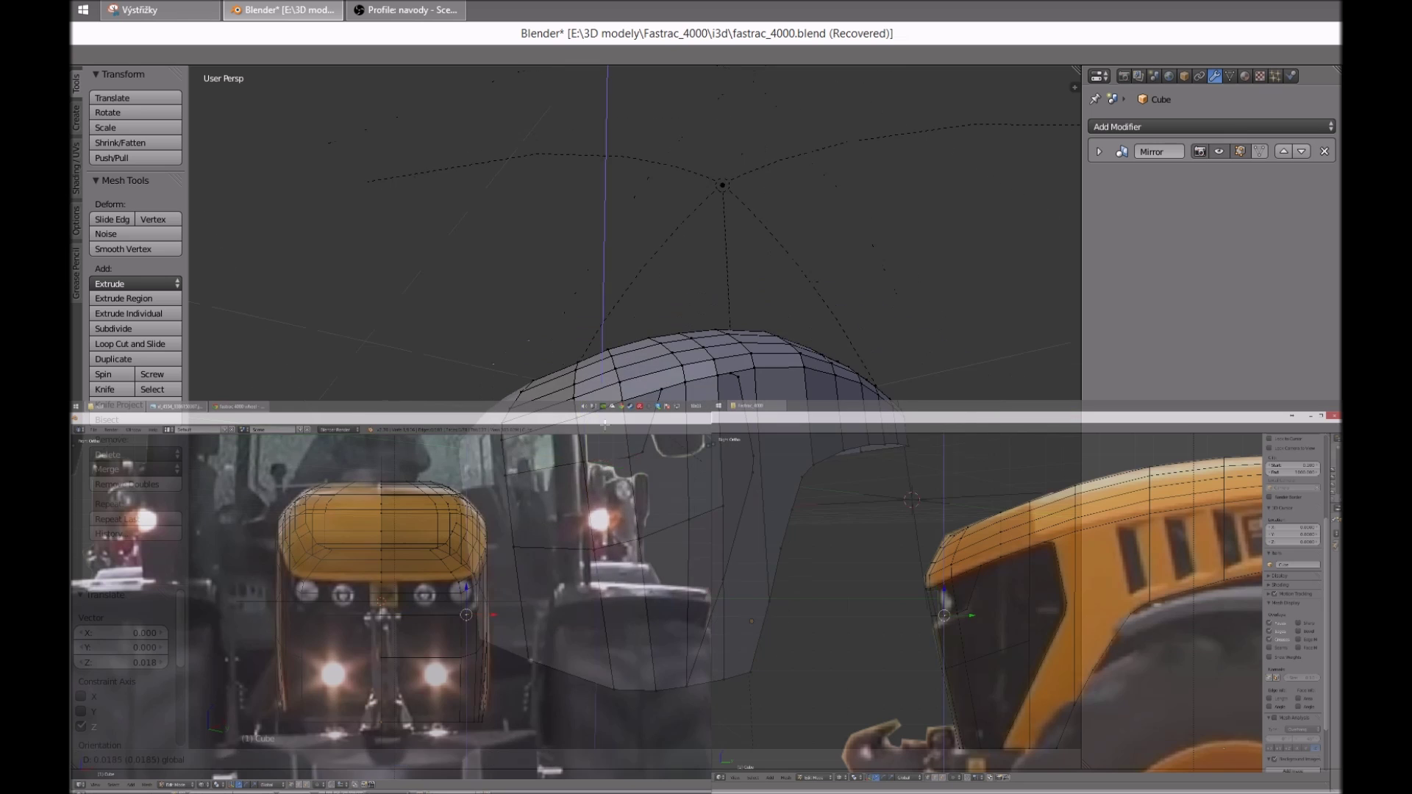
pyautogui.moveTo(884, 425); pyautogui.dragTo(609, 443, button='middle')
pyautogui.moveTo(708, 438); pyautogui.dragTo(631, 443, button='middle')
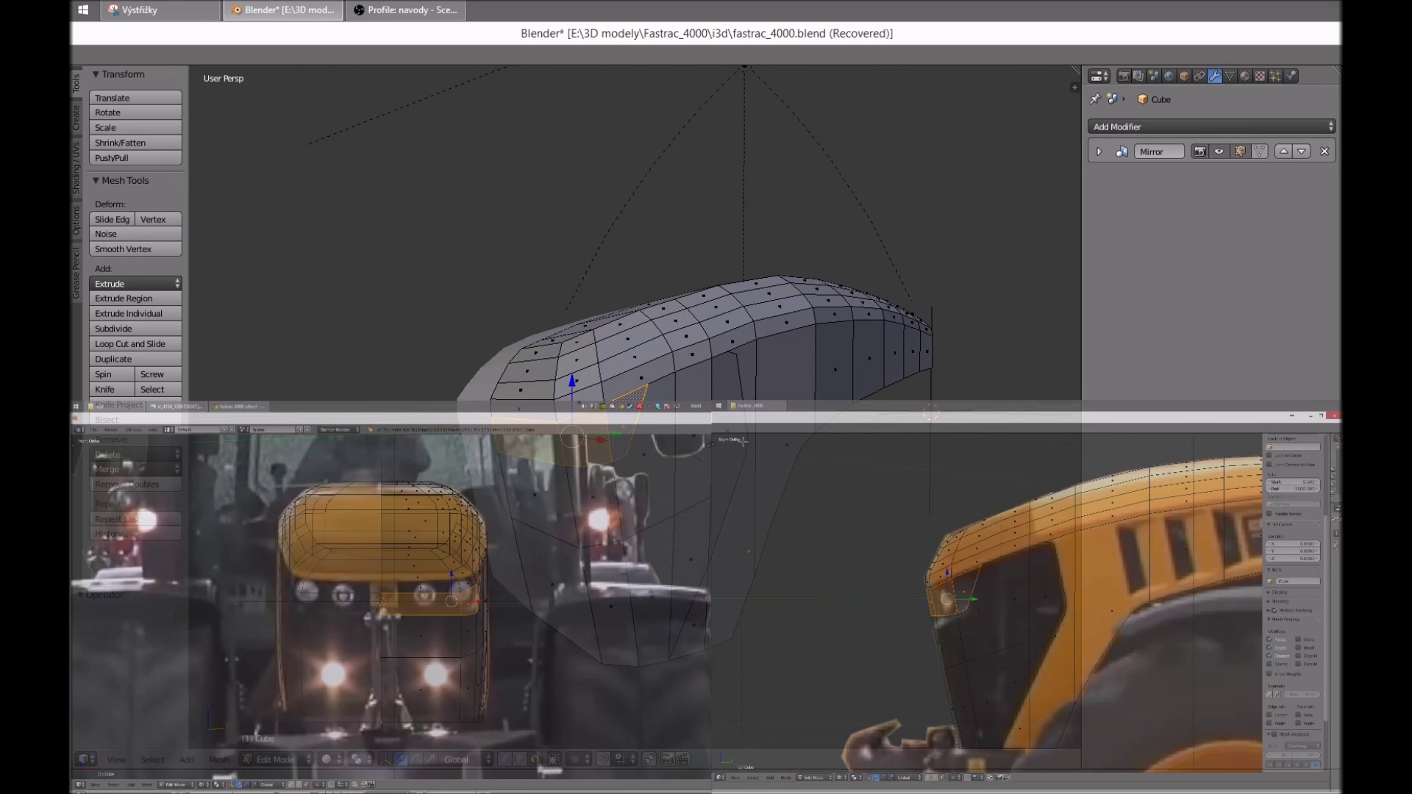
# Deselect all, leave Edit Mode and inspect the new vertical vent loops
pyautogui.press('a')
pyautogui.moveTo(813, 432)
pyautogui.mouseDown(button='middle')
pyautogui.moveTo(743, 473)
pyautogui.moveTo(648, 440)
pyautogui.moveTo(541, 486)
pyautogui.mouseUp(button='middle')
pyautogui.press('Tab')
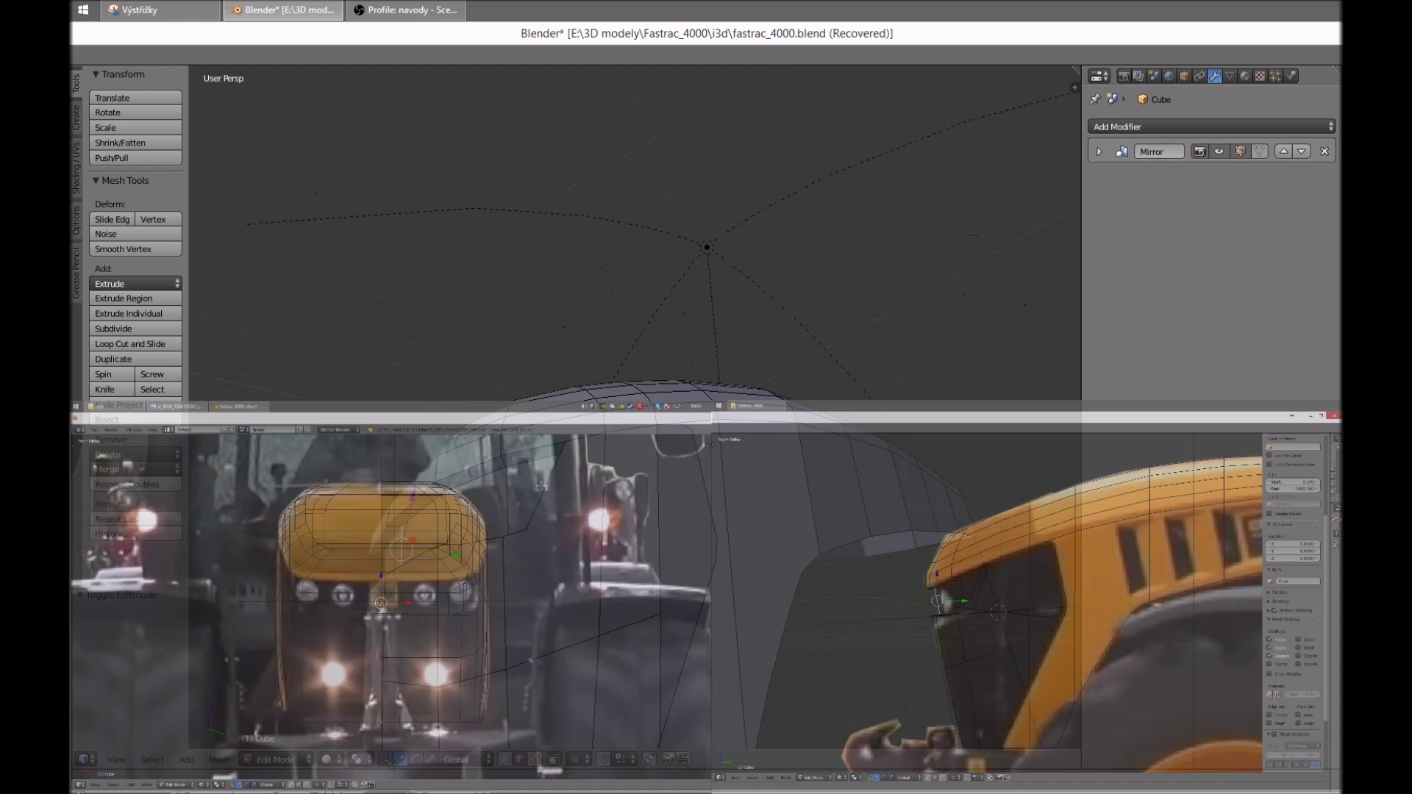
pyautogui.moveTo(542, 486); pyautogui.dragTo(486, 529, button='middle')
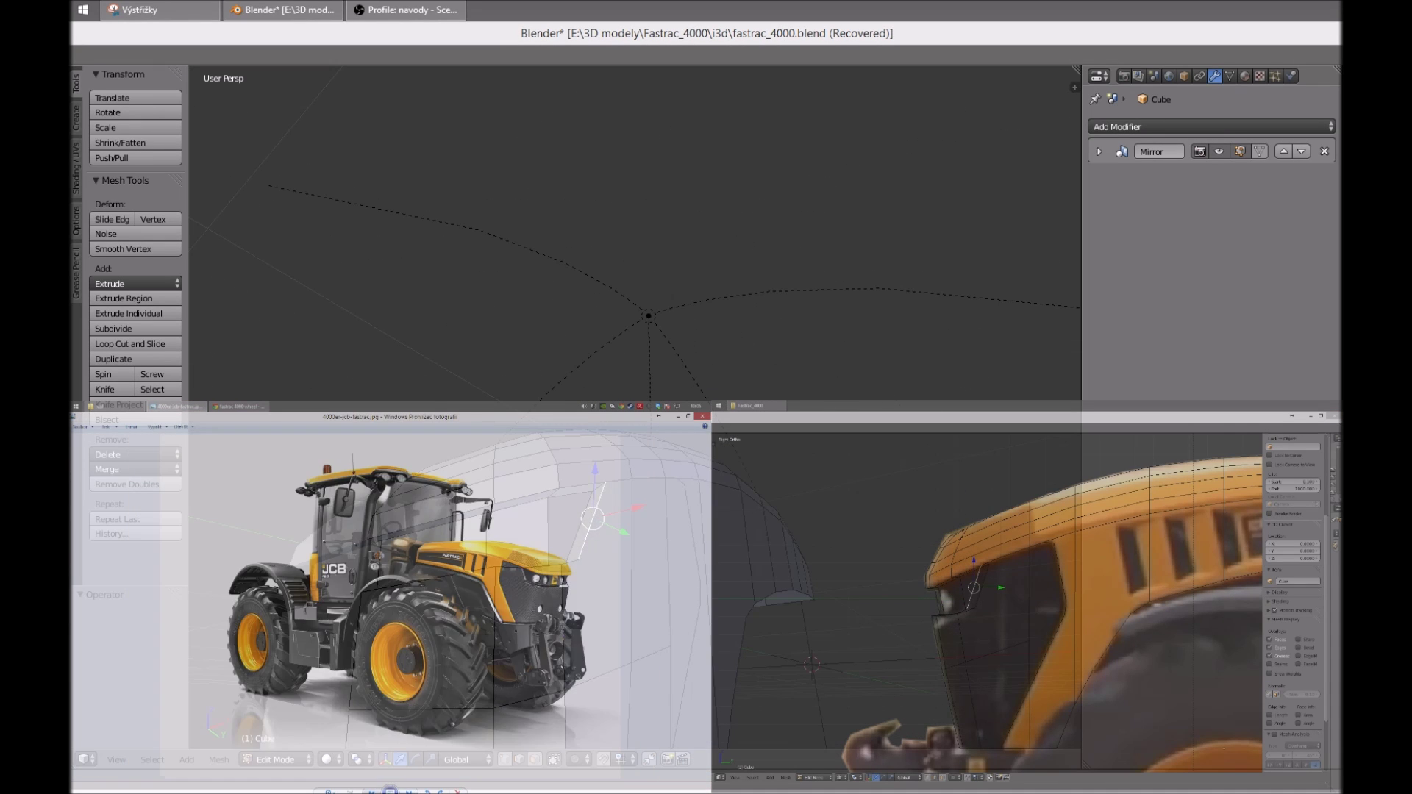
pyautogui.moveTo(486, 529)
pyautogui.mouseDown(button='middle')
pyautogui.moveTo(559, 500)
pyautogui.moveTo(544, 478)
pyautogui.mouseUp(button='middle')
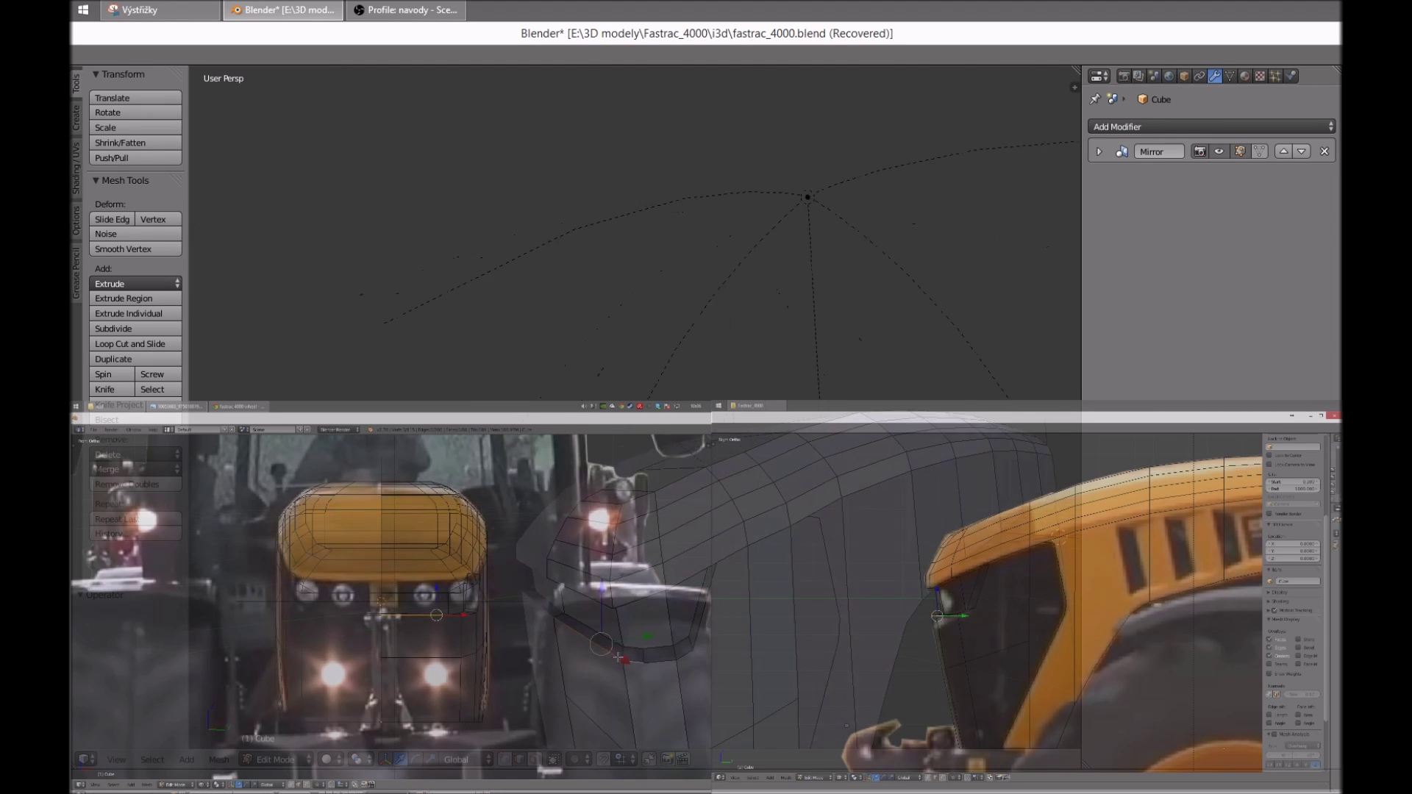
pyautogui.moveTo(636, 649); pyautogui.dragTo(765, 663, button='middle')
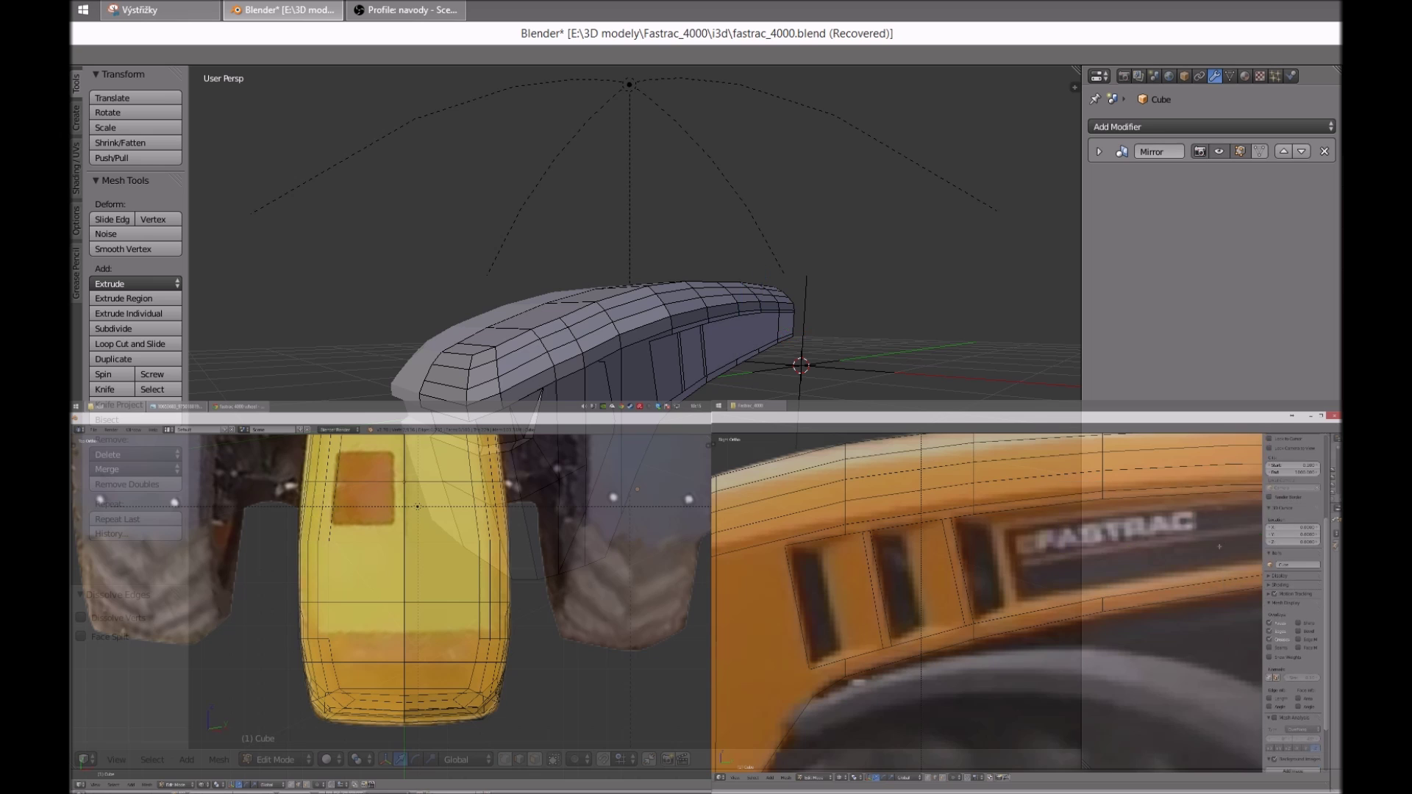
# Dissolve the extra edge loops along the hood side
pyautogui.keyDown('alt'); pyautogui.rightClick(743, 321); pyautogui.keyUp('alt')
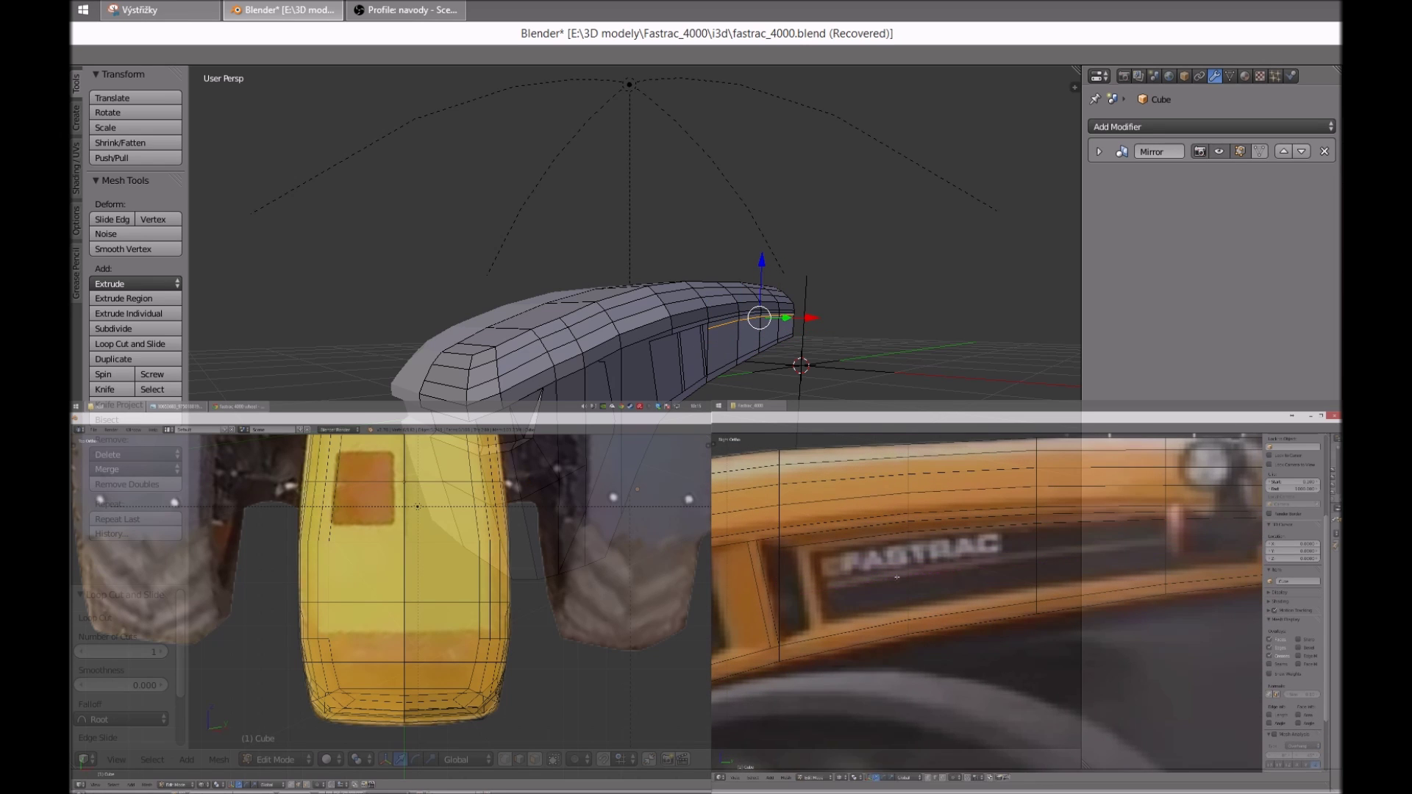
pyautogui.press('x')
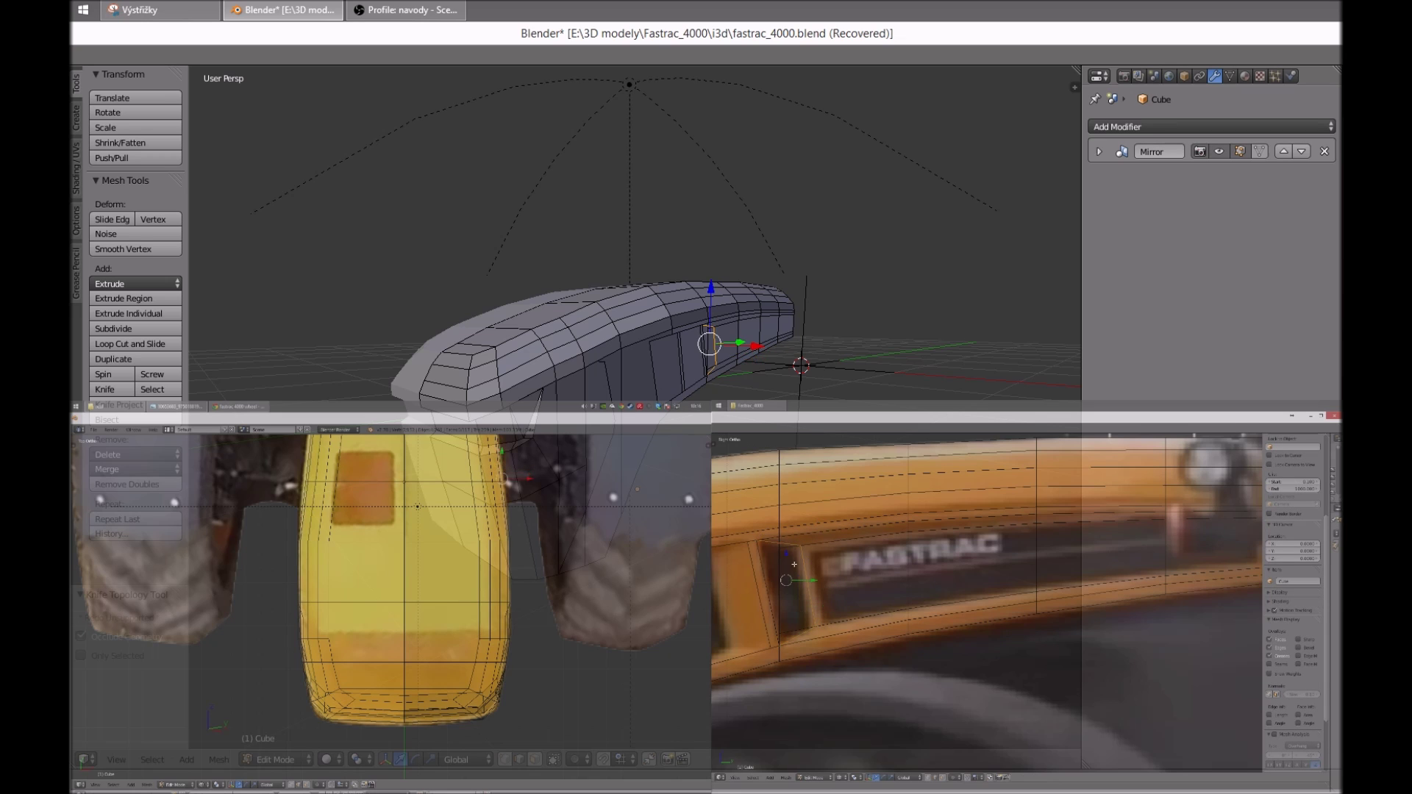
pyautogui.press('x')
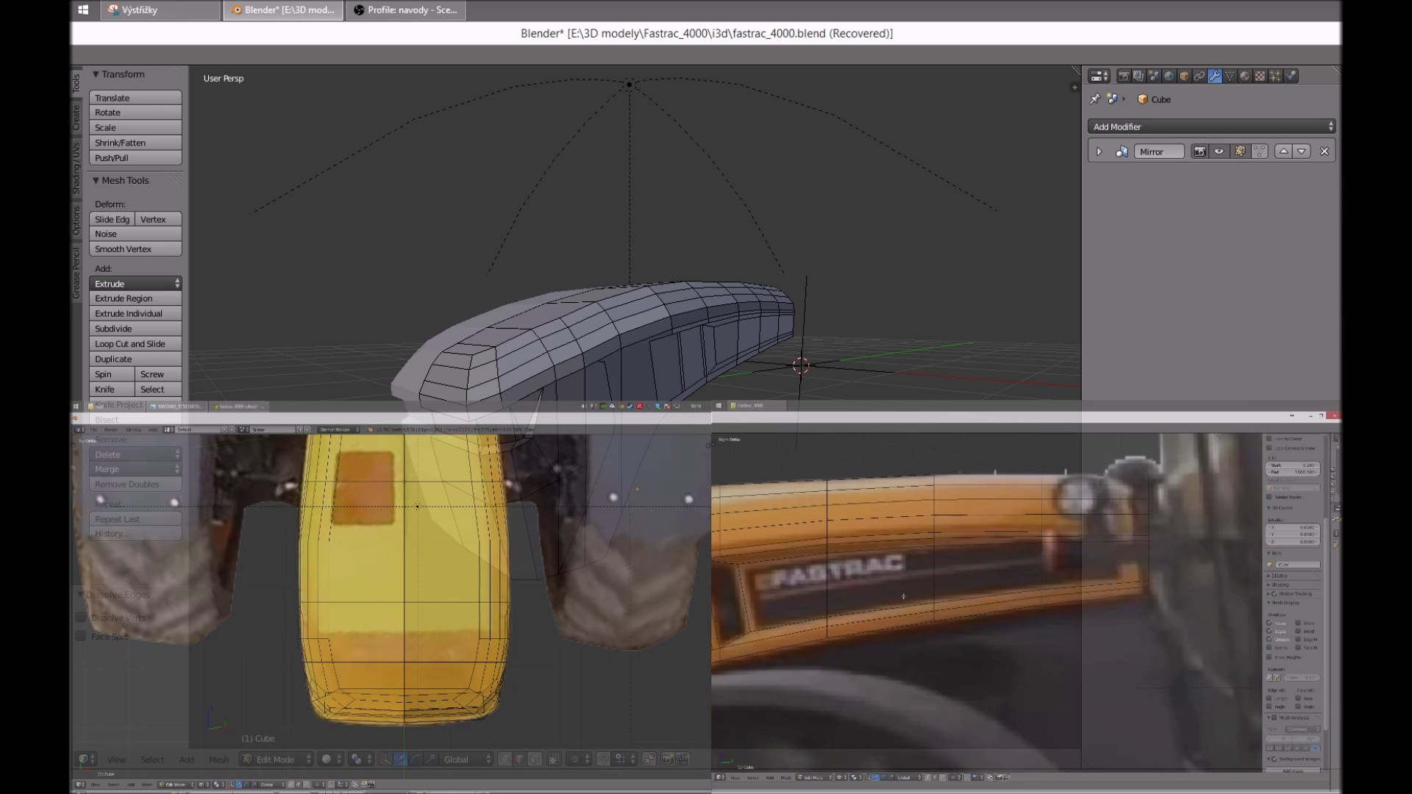
pyautogui.moveTo(780, 397); pyautogui.dragTo(750, 400, button='middle')
pyautogui.scroll(5, 750, 399)
pyautogui.rightClick(773, 220)
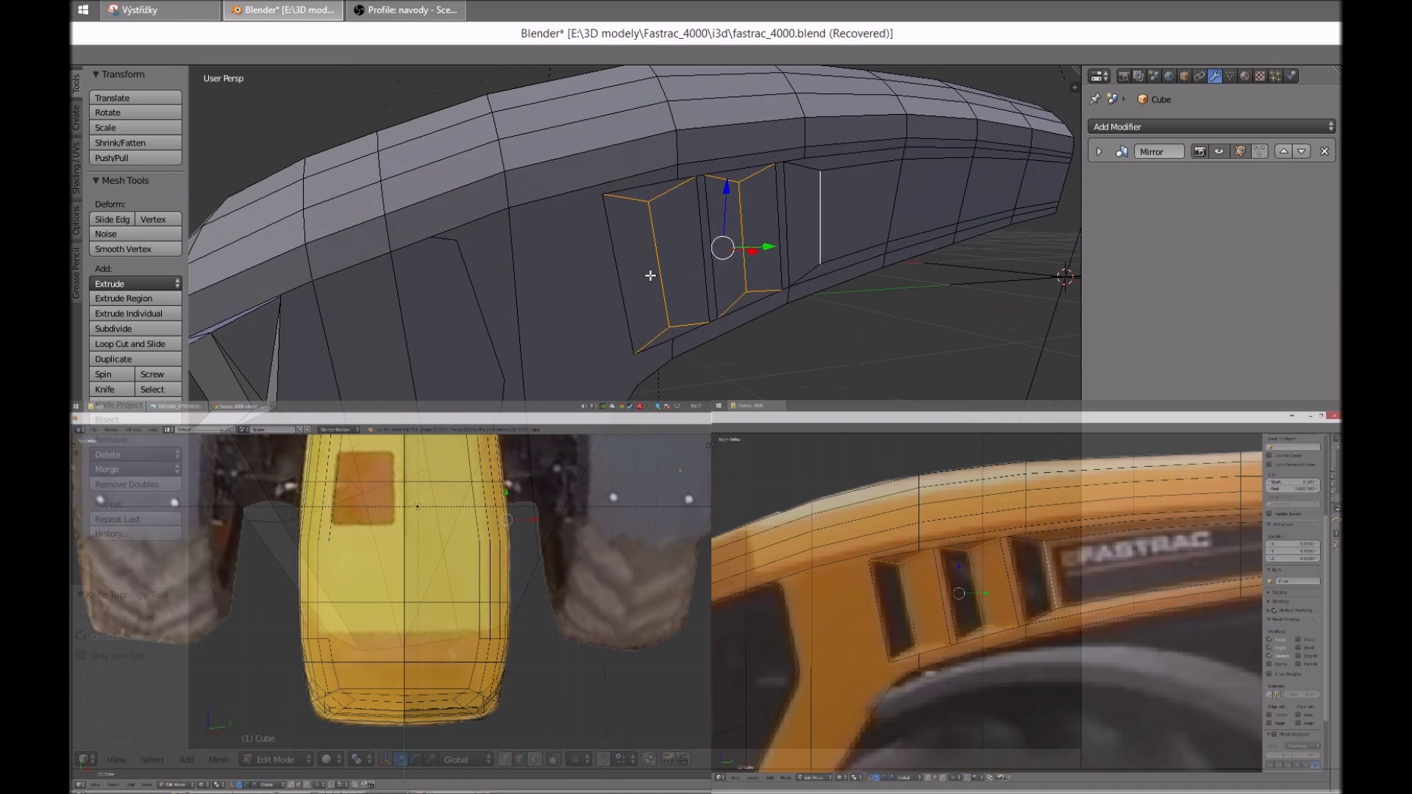
pyautogui.moveTo(919, 250); pyautogui.dragTo(922, 253, button='middle')
pyautogui.scroll(-5, 923, 253)
pyautogui.moveTo(846, 309)
pyautogui.mouseDown(button='middle')
pyautogui.moveTo(780, 368)
pyautogui.moveTo(549, 337)
pyautogui.moveTo(611, 316)
pyautogui.mouseUp(button='middle')
pyautogui.scroll(5, 748, 382)
pyautogui.scroll(-3, 610, 316)
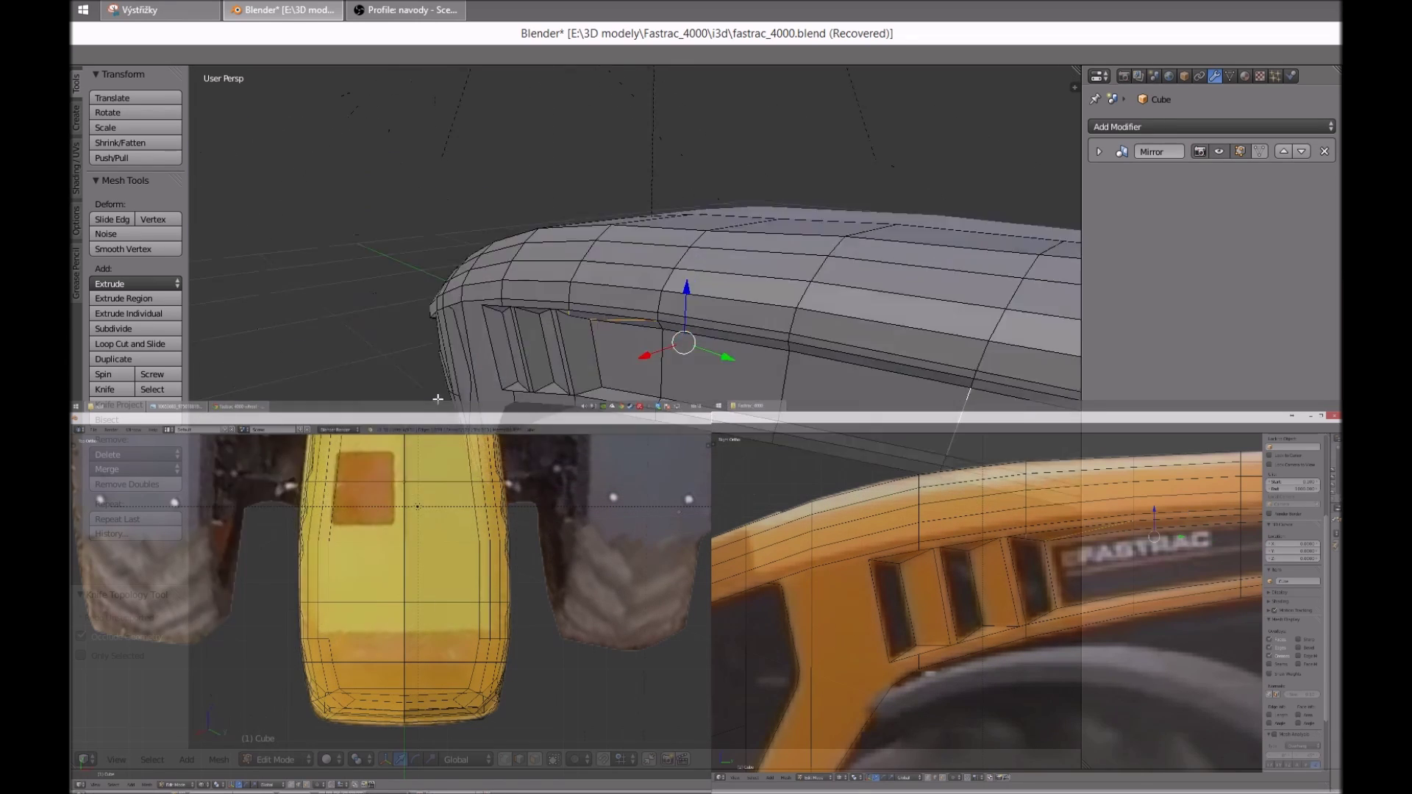
pyautogui.scroll(4, 610, 316)
# Slide the vent edge vertices along X to match the reference and preview solid shading
pyautogui.moveTo(622, 298); pyautogui.dragTo(625, 312)
pyautogui.scroll(3, 625, 311)
pyautogui.moveTo(350, 325); pyautogui.dragTo(584, 306, button='middle')
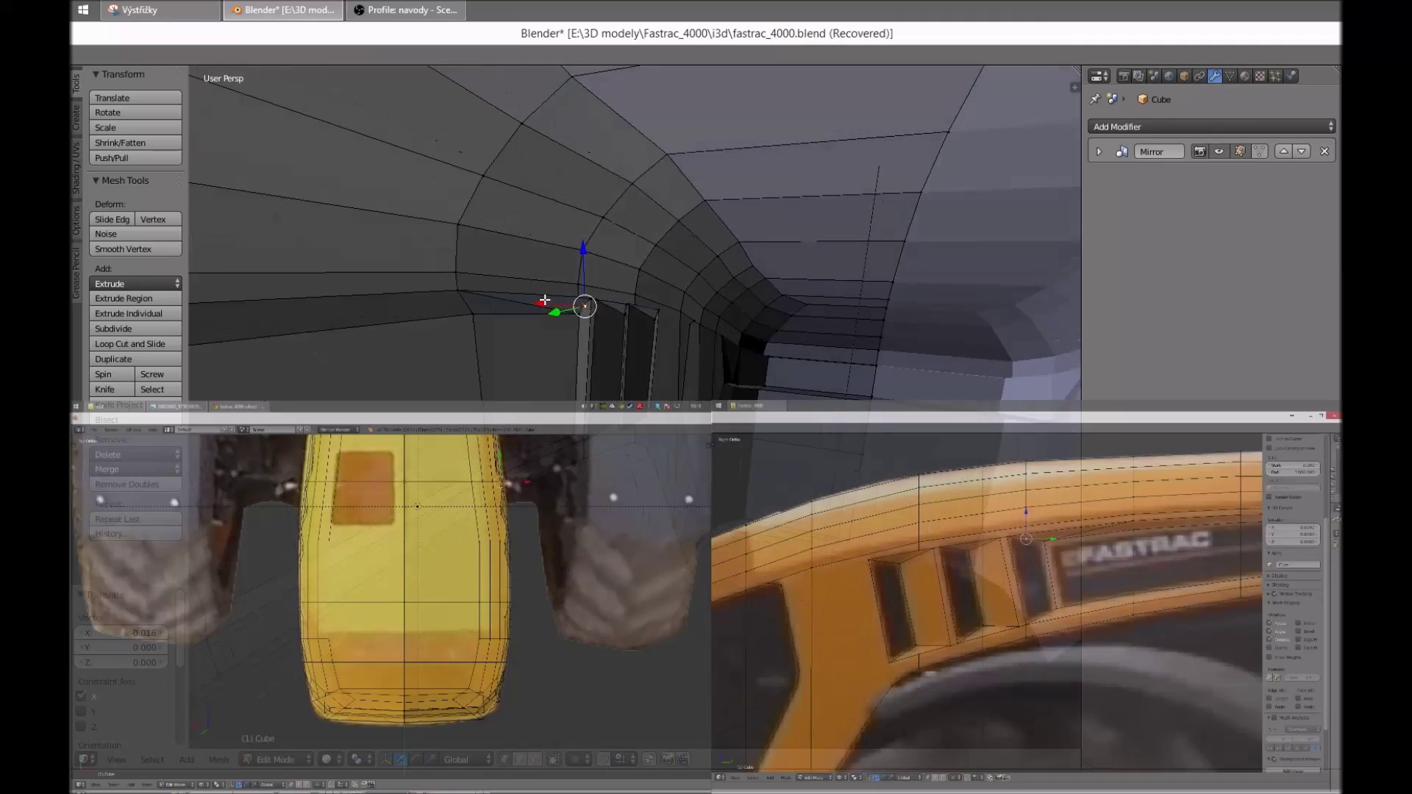
pyautogui.scroll(-4, 583, 306)
pyautogui.scroll(4, 721, 400)
pyautogui.scroll(-4, 634, 357)
pyautogui.moveTo(634, 357); pyautogui.dragTo(621, 445, button='middle')
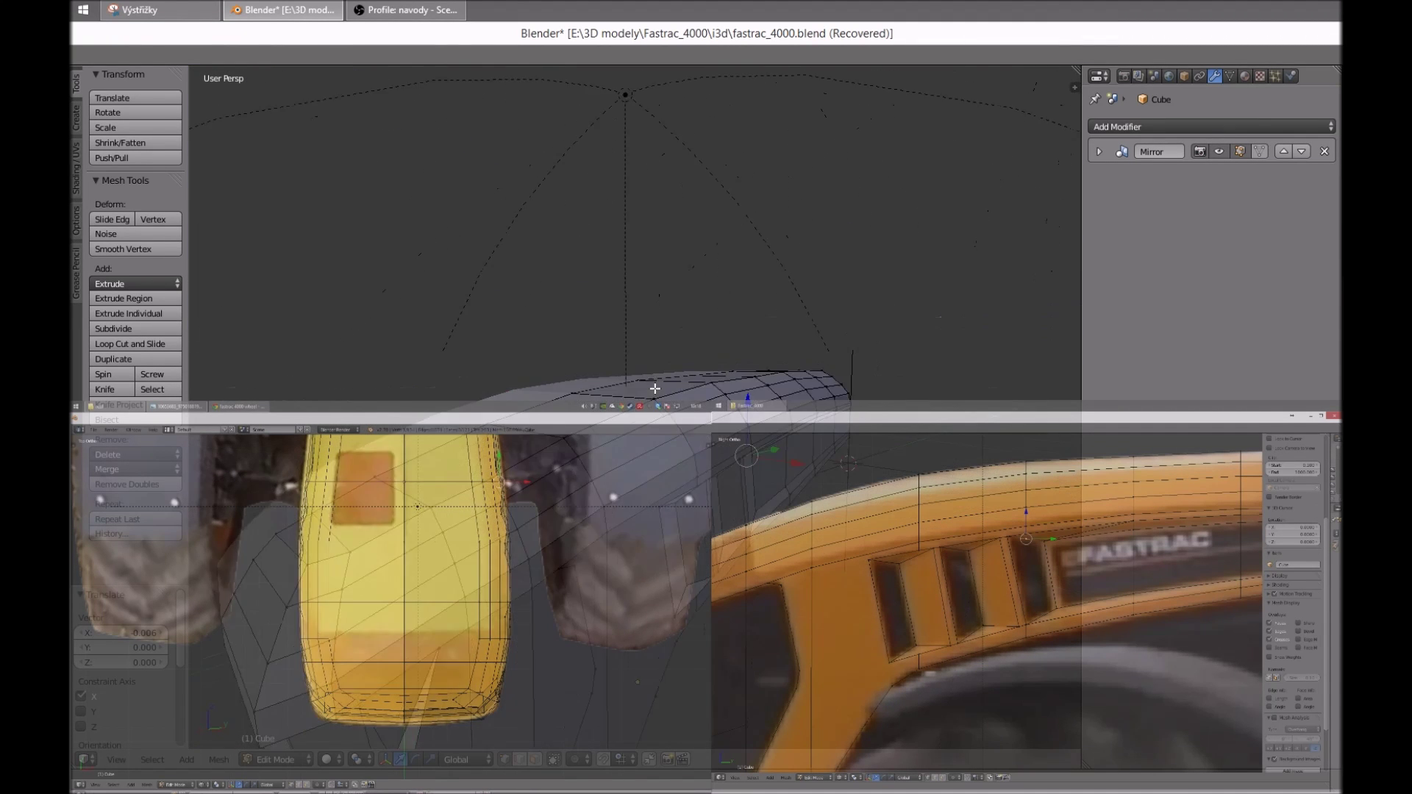
pyautogui.hotkey('shift', 'z')
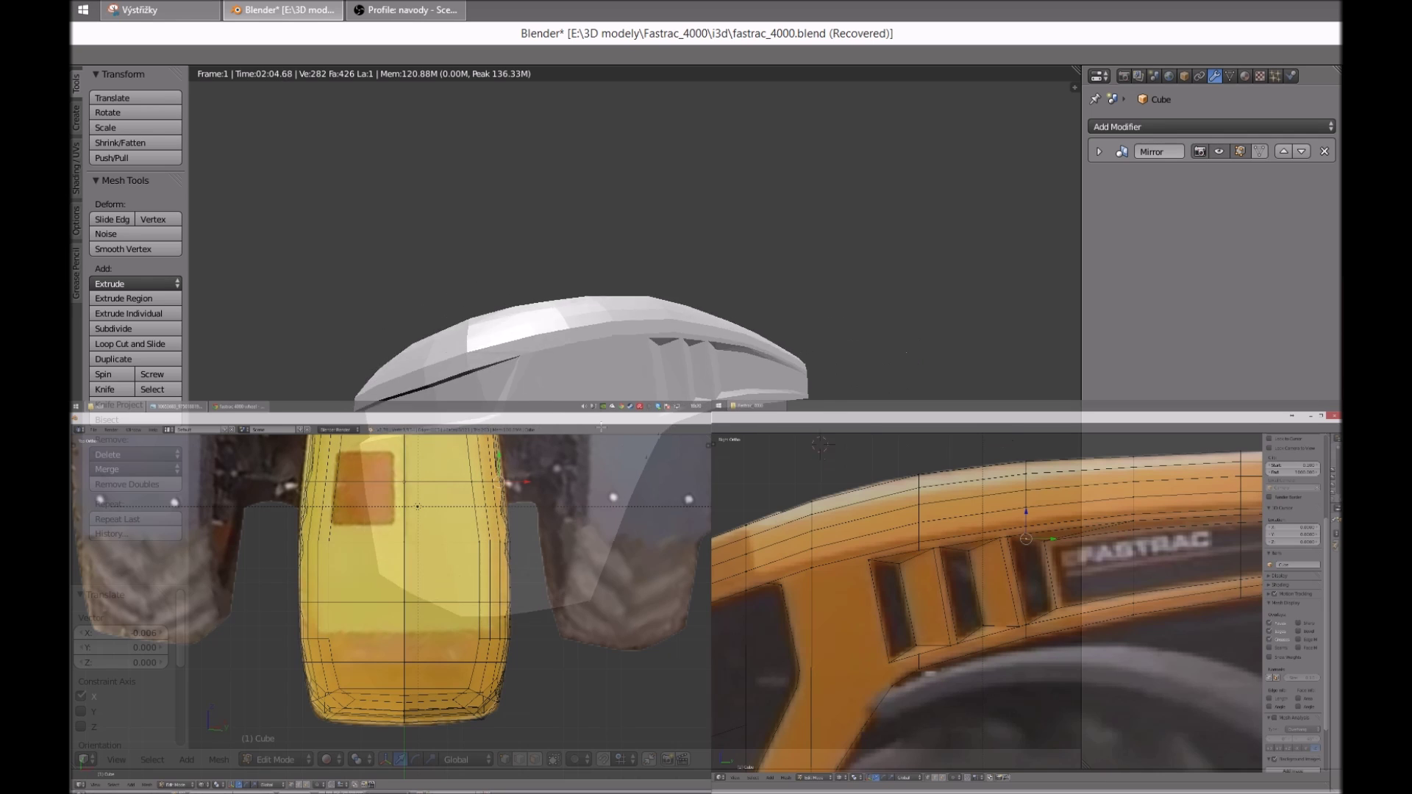
pyautogui.press('Tab')
pyautogui.scroll(3, 949, 350)
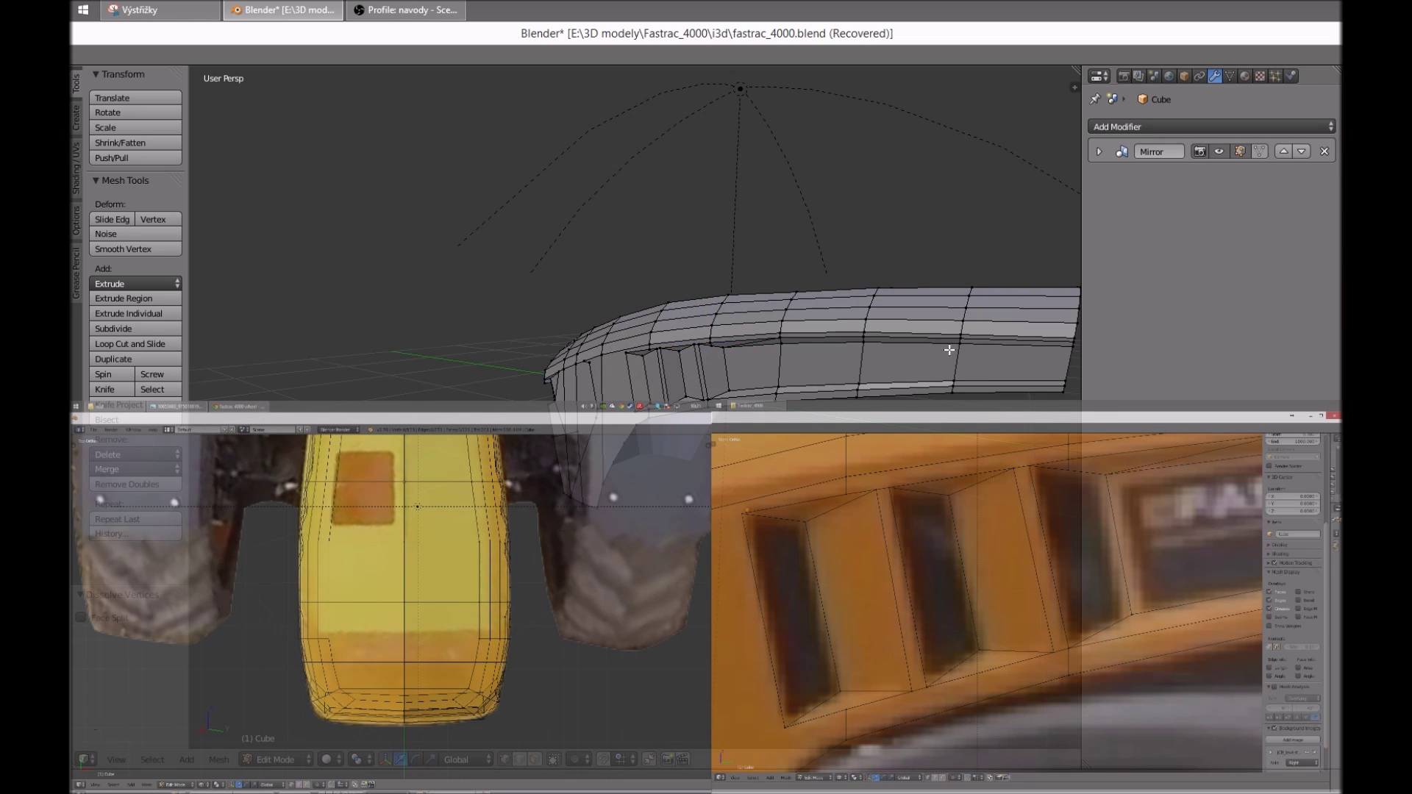
pyautogui.moveTo(949, 350)
pyautogui.mouseDown(button='middle')
pyautogui.moveTo(829, 398)
pyautogui.moveTo(811, 381)
pyautogui.mouseUp(button='middle')
pyautogui.rightClick(766, 324)
pyautogui.scroll(-5, 829, 398)
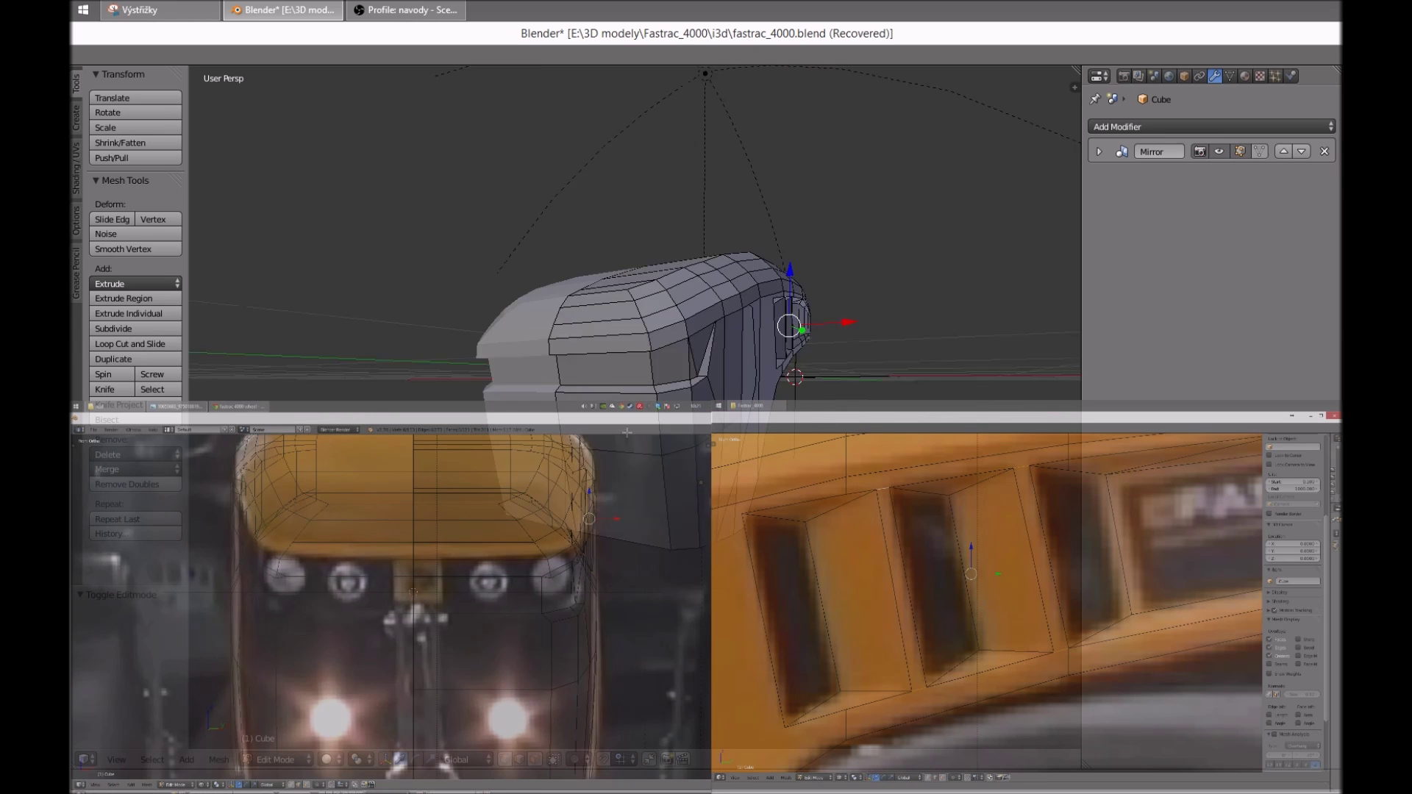
pyautogui.press('g')
pyautogui.press('y')
pyautogui.click(694, 440)
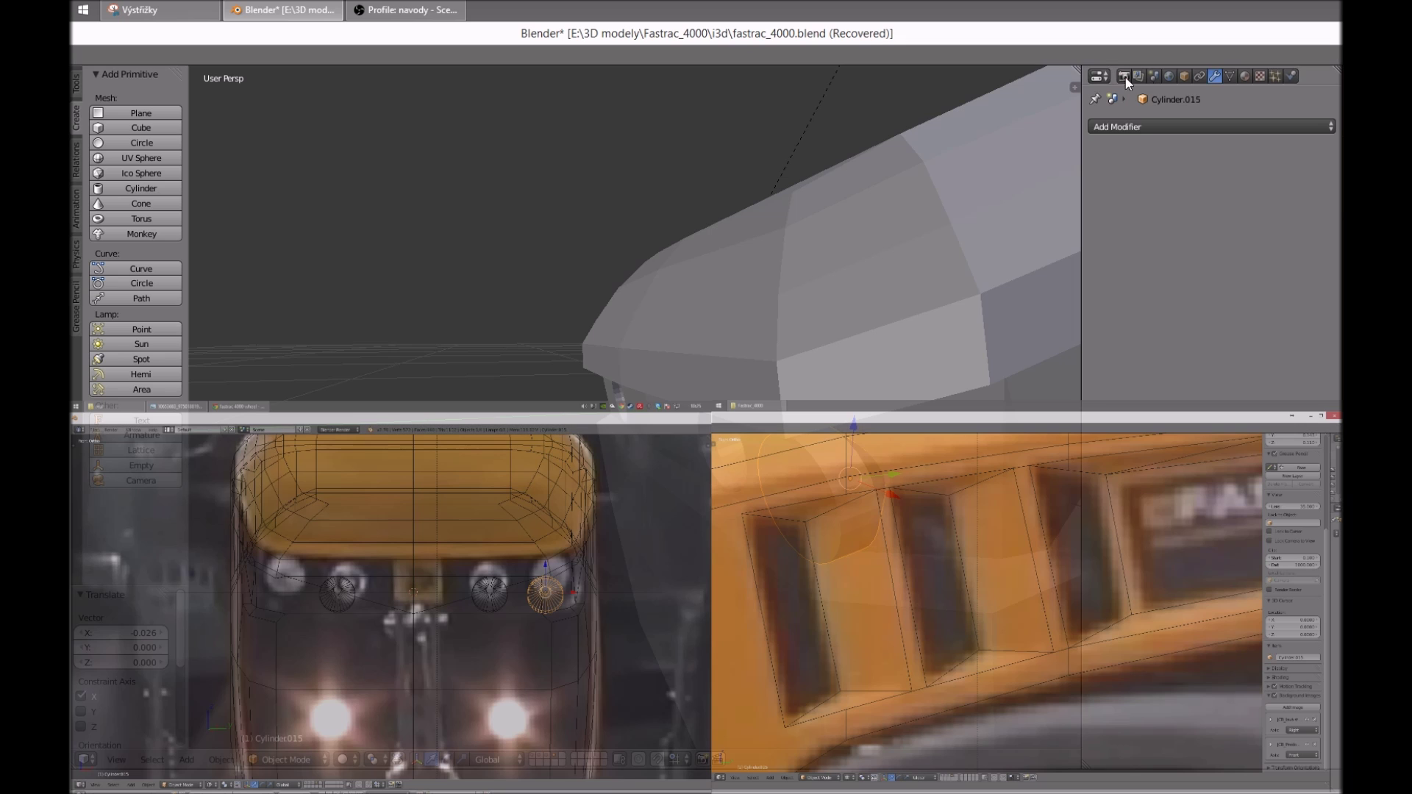
# Switch an area to the Outliner and browse the scene objects to find the hood
pyautogui.click(1099, 76)
pyautogui.click(1120, 115)
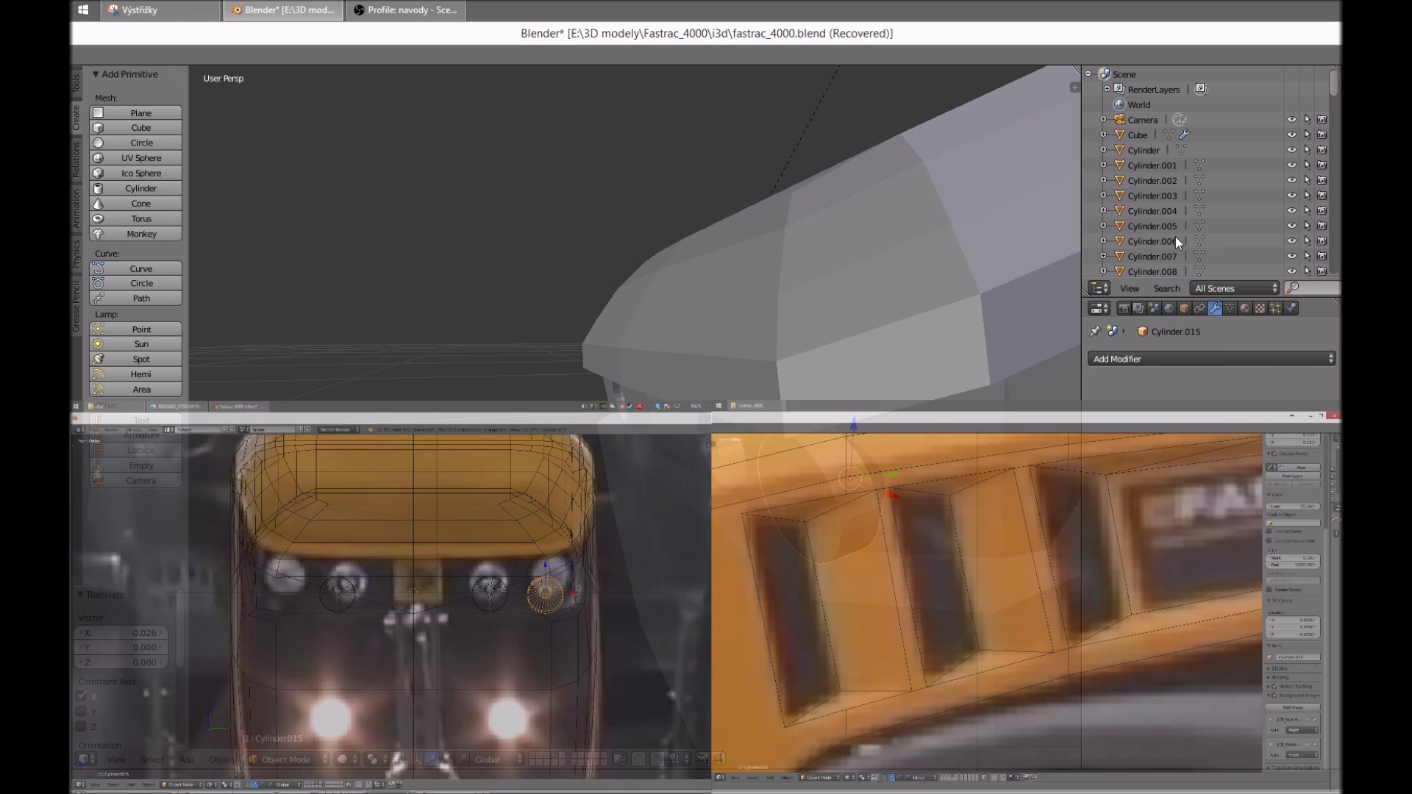
pyautogui.click(1184, 308)
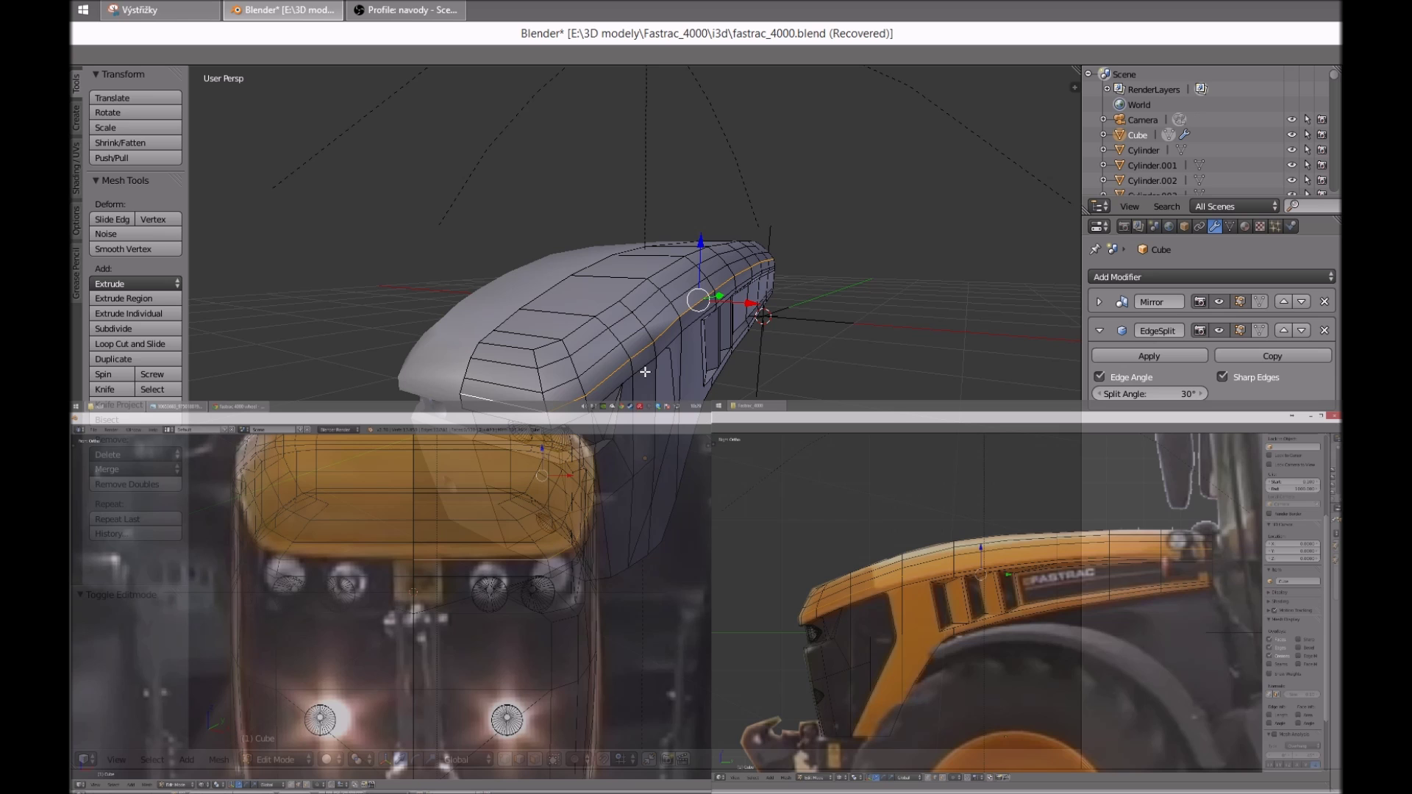
# Mark the selected crease edge loop as sharp and check the shading
pyautogui.hotkey('ctrl', 'e')
pyautogui.click(522, 349)
pyautogui.moveTo(538, 346)
pyautogui.mouseDown(button='middle')
pyautogui.moveTo(518, 328)
pyautogui.moveTo(736, 306)
pyautogui.moveTo(708, 318)
pyautogui.moveTo(750, 298)
pyautogui.moveTo(519, 297)
pyautogui.moveTo(597, 302)
pyautogui.mouseUp(button='middle')
pyautogui.press('Tab')
pyautogui.press('Tab')
# Select the side, lower and front edge loops and knife-cut across the hood front
pyautogui.keyDown('alt'); pyautogui.rightClick(597, 302); pyautogui.keyUp('alt')
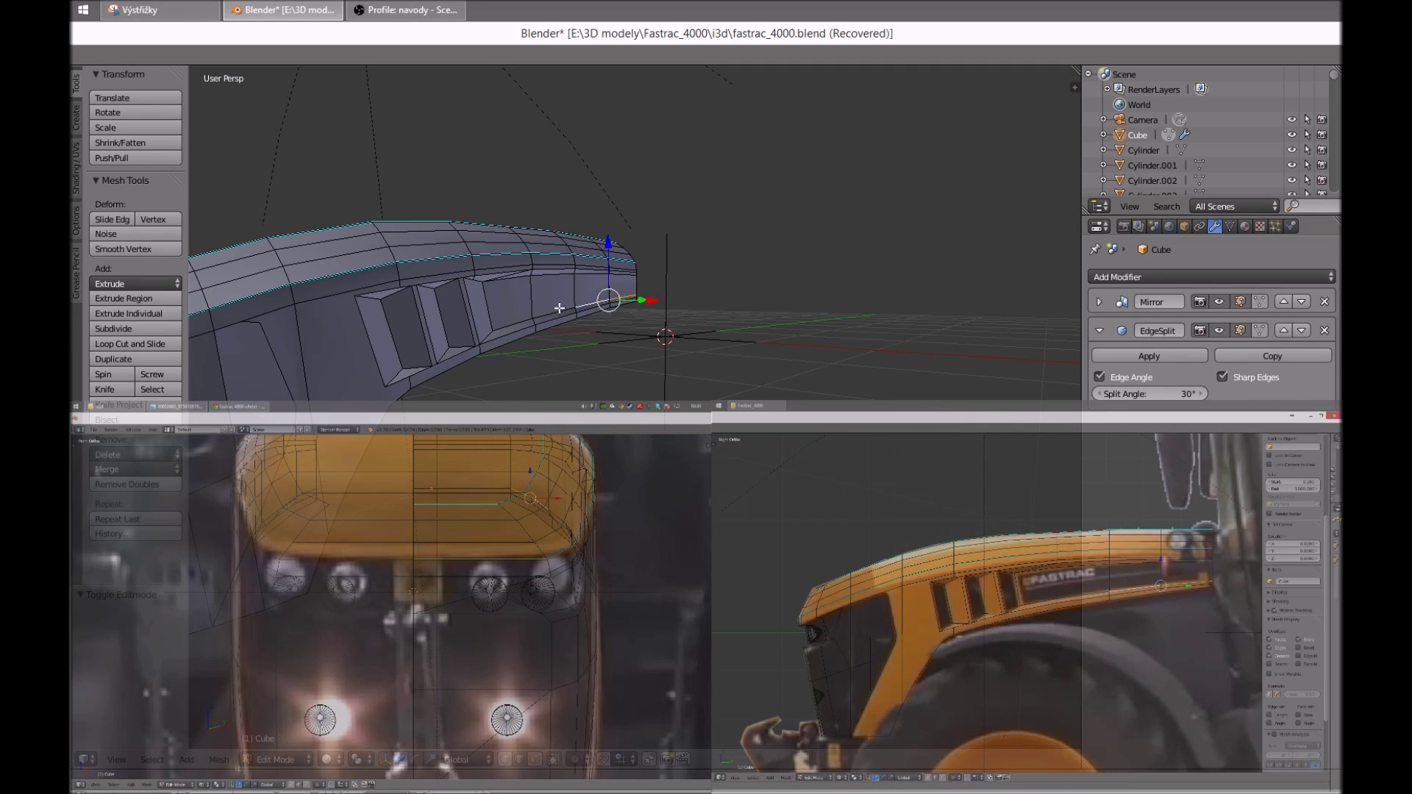
pyautogui.moveTo(495, 294)
pyautogui.mouseDown(button='middle')
pyautogui.moveTo(419, 306)
pyautogui.moveTo(497, 372)
pyautogui.moveTo(381, 369)
pyautogui.moveTo(467, 352)
pyautogui.moveTo(620, 357)
pyautogui.moveTo(577, 332)
pyautogui.mouseUp(button='middle')
pyautogui.keyDown('alt'); pyautogui.rightClick(381, 369); pyautogui.keyUp('alt')
pyautogui.keyDown('alt'); pyautogui.rightClick(620, 357); pyautogui.keyUp('alt')
pyautogui.click(623, 351)
pyautogui.press('k')
pyautogui.press('Return')
pyautogui.moveTo(579, 381); pyautogui.dragTo(401, 343, button='middle')
# Shift the selection along X and dissolve an edge on the hood side
pyautogui.press('Tab')
pyautogui.press('Tab')
pyautogui.moveTo(399, 213)
pyautogui.mouseDown(button='middle')
pyautogui.moveTo(430, 409)
pyautogui.moveTo(559, 368)
pyautogui.moveTo(587, 395)
pyautogui.moveTo(671, 356)
pyautogui.mouseUp(button='middle')
pyautogui.press('Return')
pyautogui.press('Tab')
pyautogui.press('Tab')
pyautogui.press('g')
pyautogui.press('x')
pyautogui.press('Return')
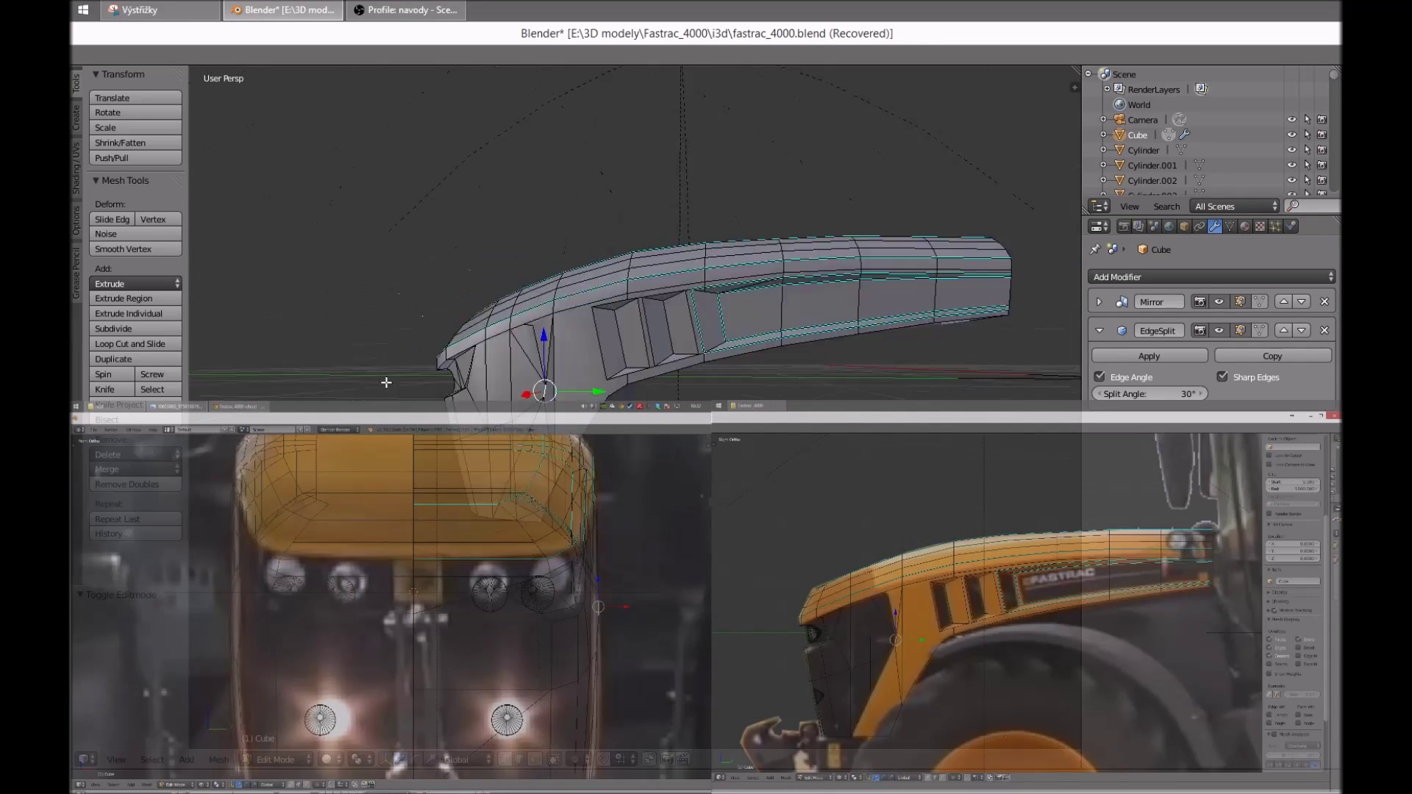
pyautogui.scroll(4, 671, 356)
pyautogui.press('x')
pyautogui.click(838, 343)
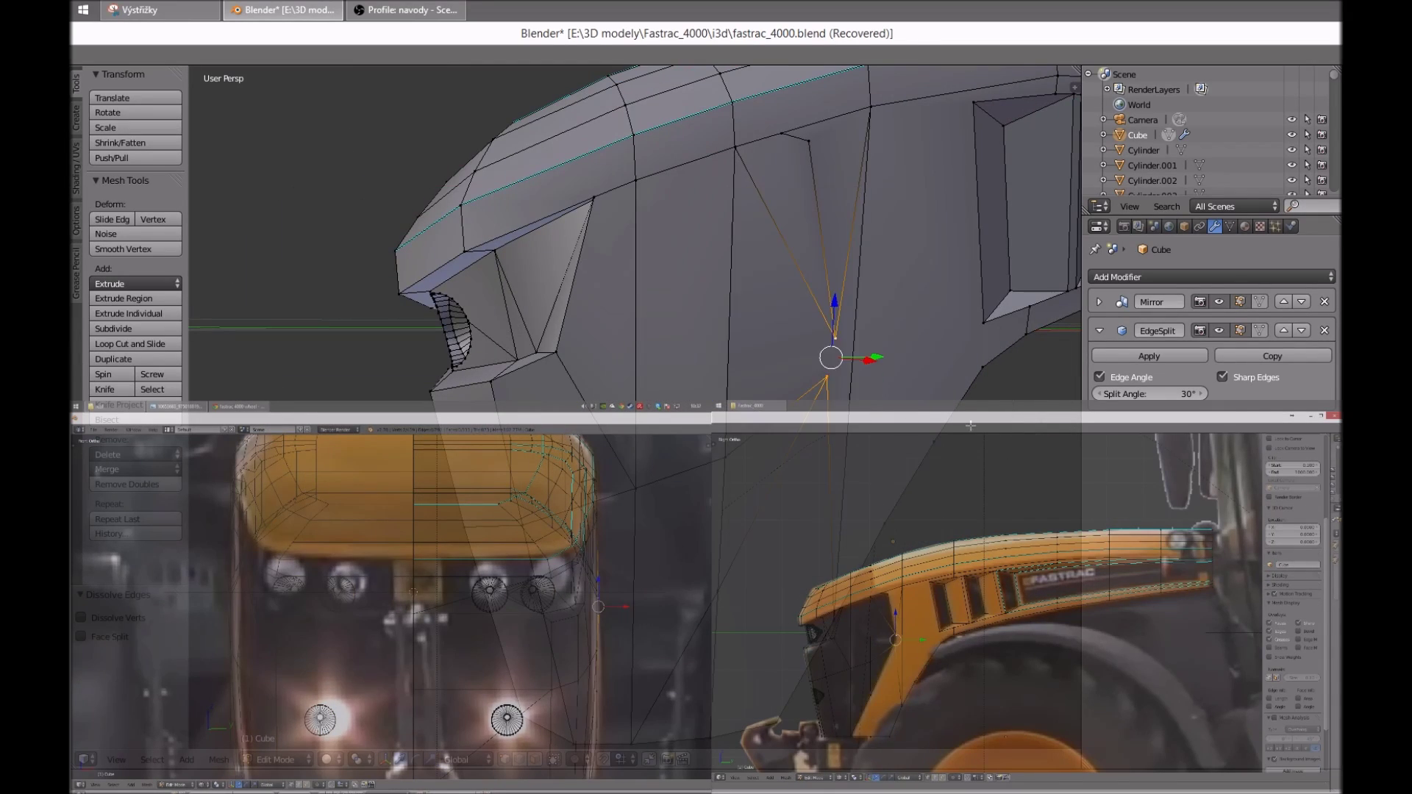
# Knife-cut the hood nose and nudge the new cut along X
pyautogui.press('Tab')
pyautogui.moveTo(840, 338)
pyautogui.mouseDown(button='middle')
pyautogui.moveTo(857, 355)
pyautogui.moveTo(529, 369)
pyautogui.moveTo(645, 436)
pyautogui.moveTo(800, 249)
pyautogui.moveTo(779, 279)
pyautogui.mouseUp(button='middle')
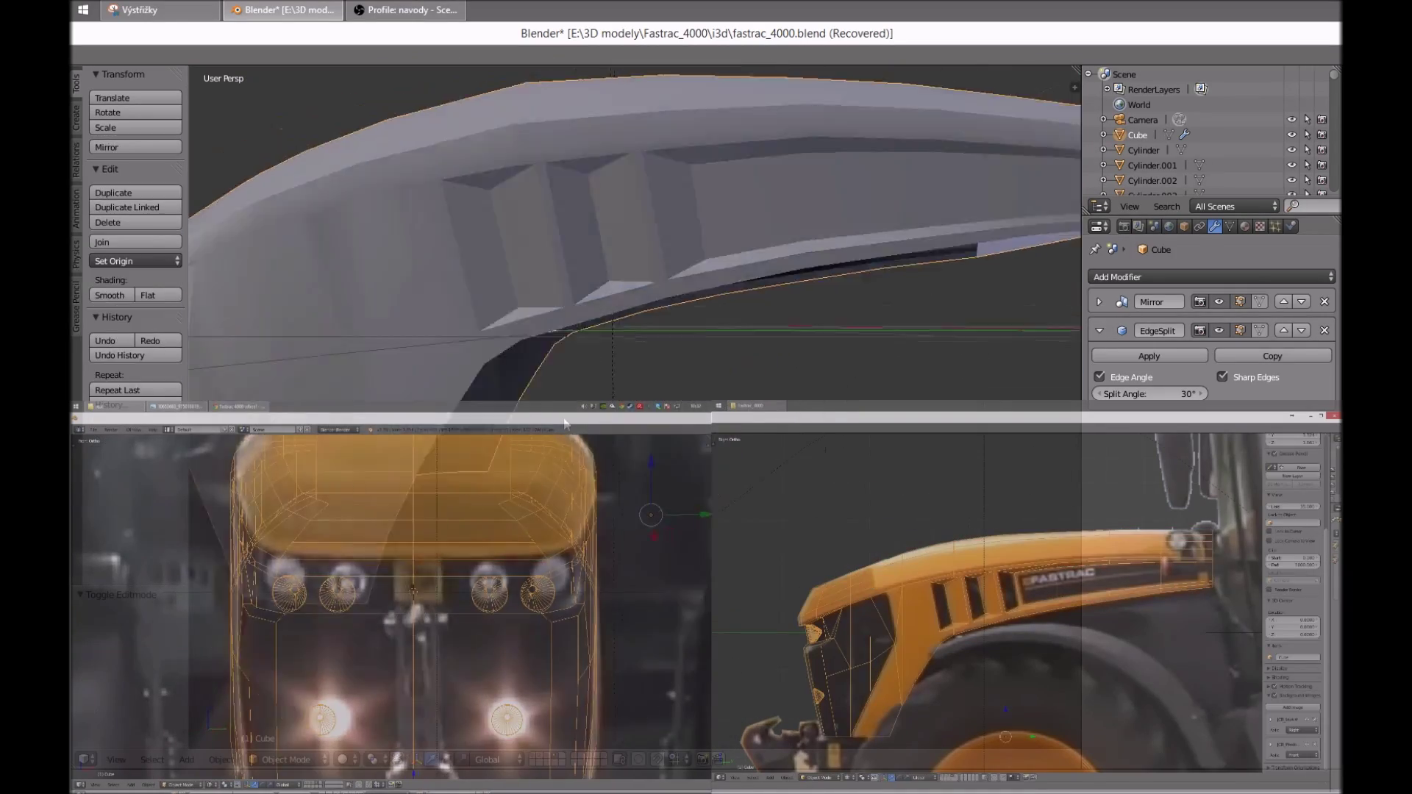
pyautogui.press('k')
pyautogui.press('Return')
pyautogui.click(800, 248)
pyautogui.moveTo(625, 344); pyautogui.dragTo(402, 385, button='middle')
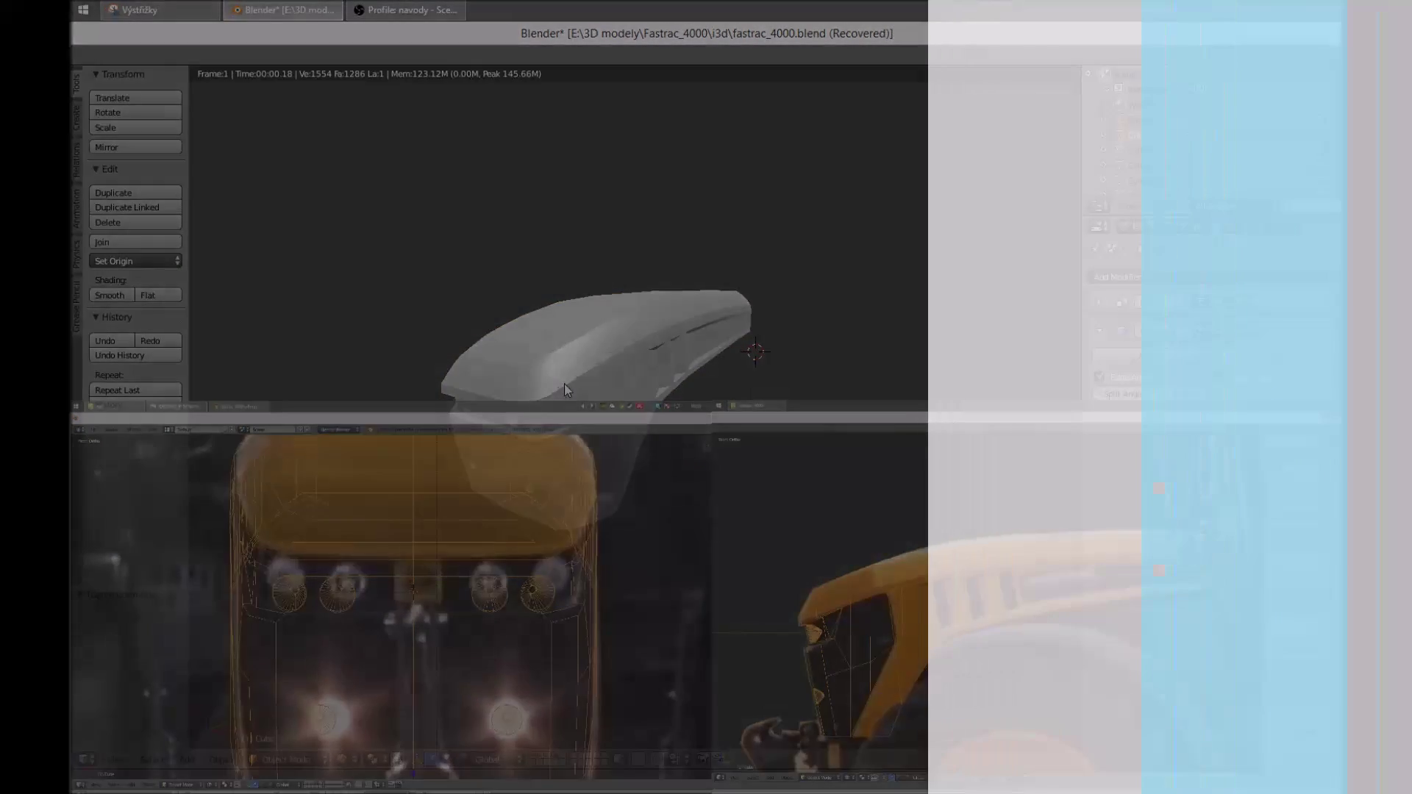